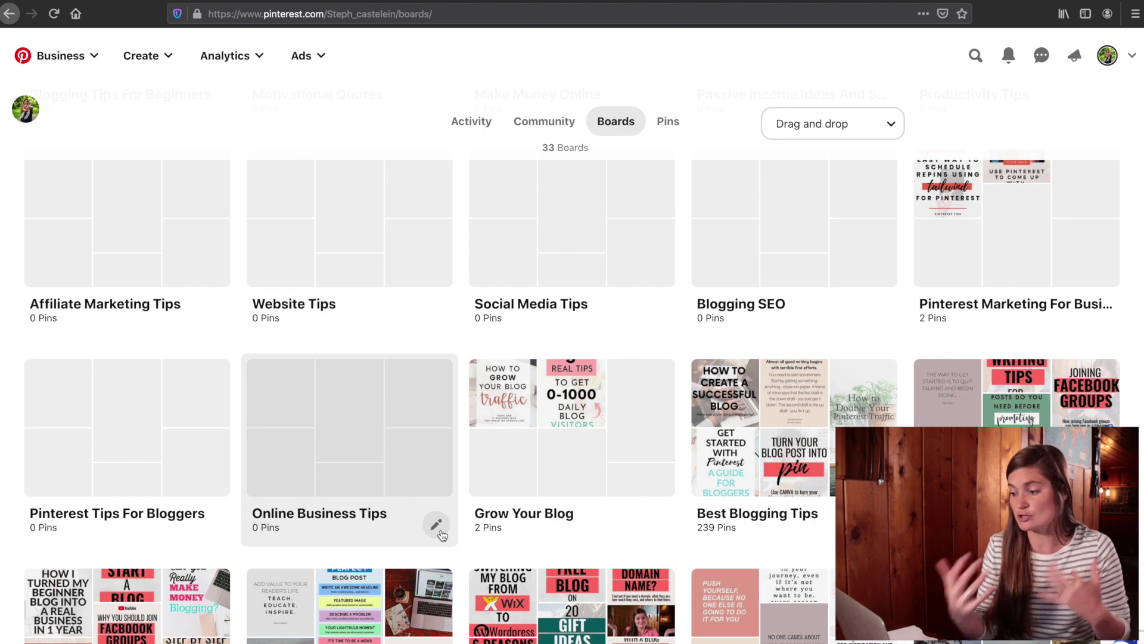
scroll(105, 370, up, 5)
scroll(105, 370, up, 5)
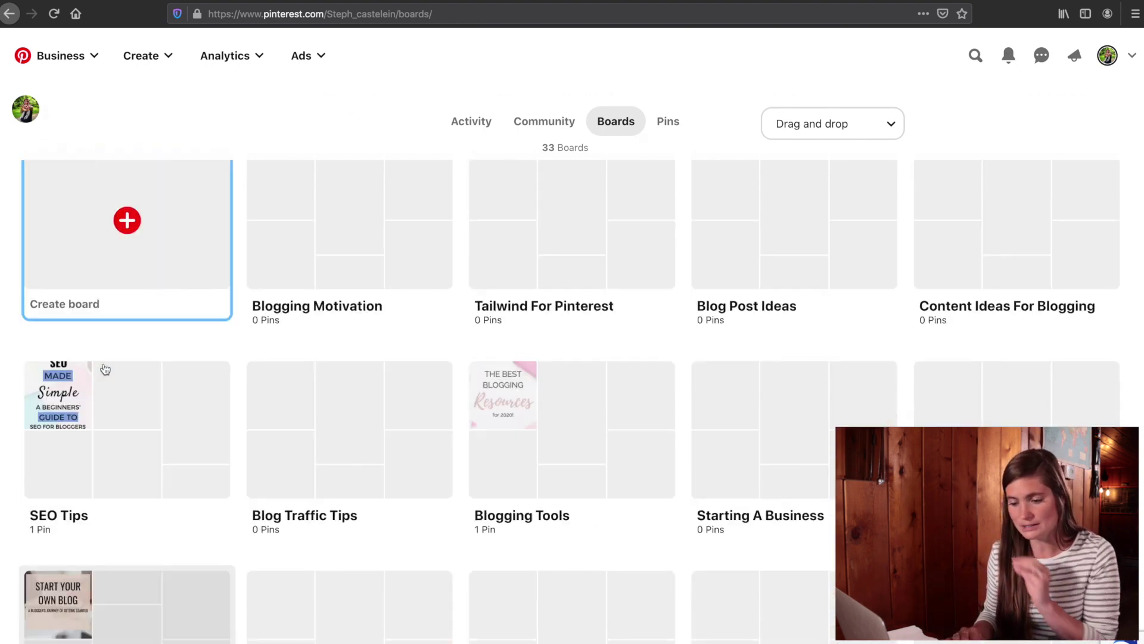
click(126, 357)
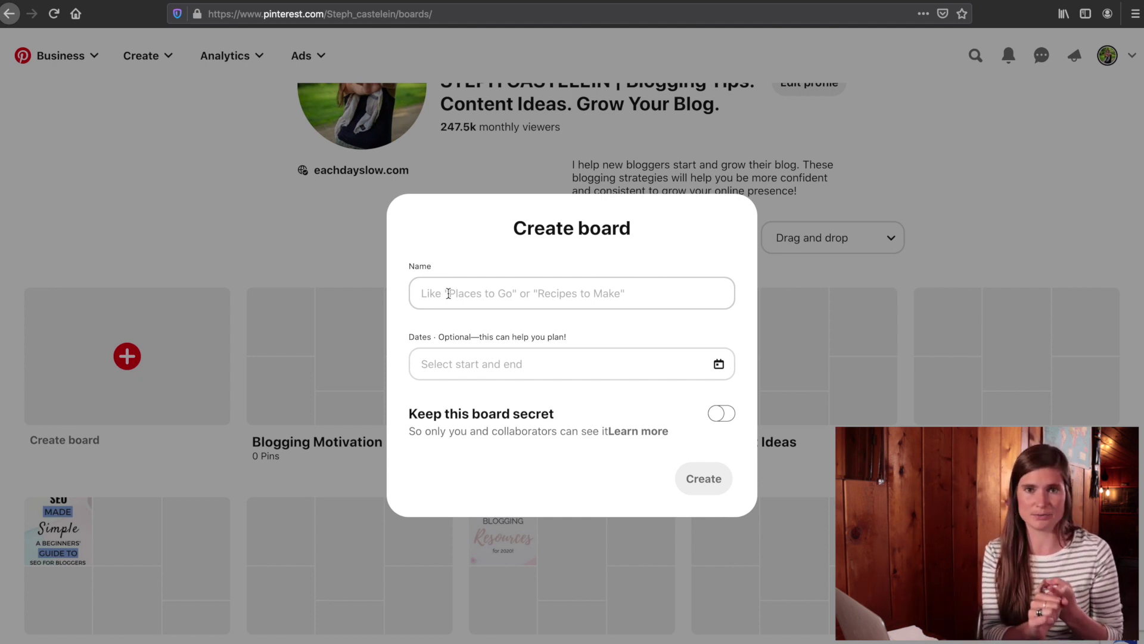
click(309, 455)
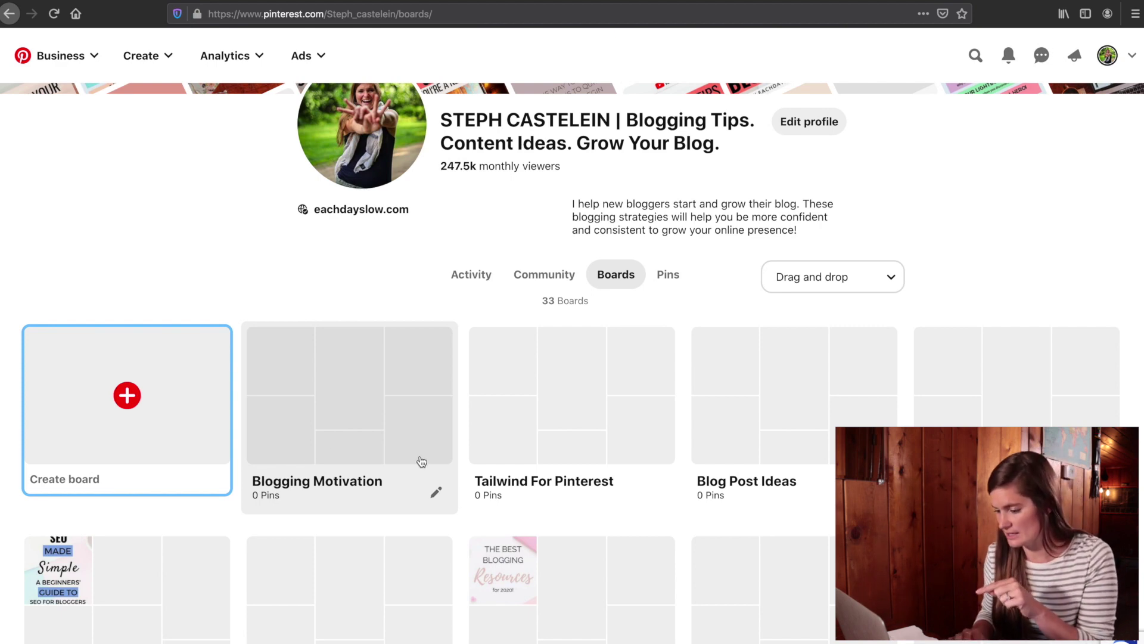
Look through the profile's existing boards to review which topics they already cover
scroll(420, 458, down, 10)
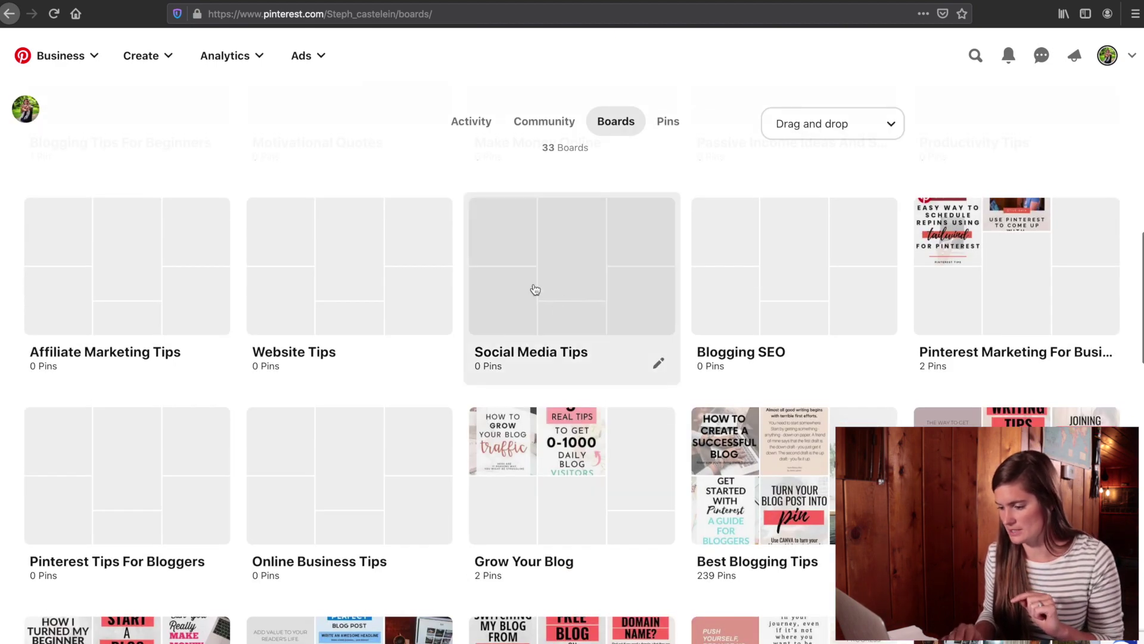
scroll(531, 288, up, 2)
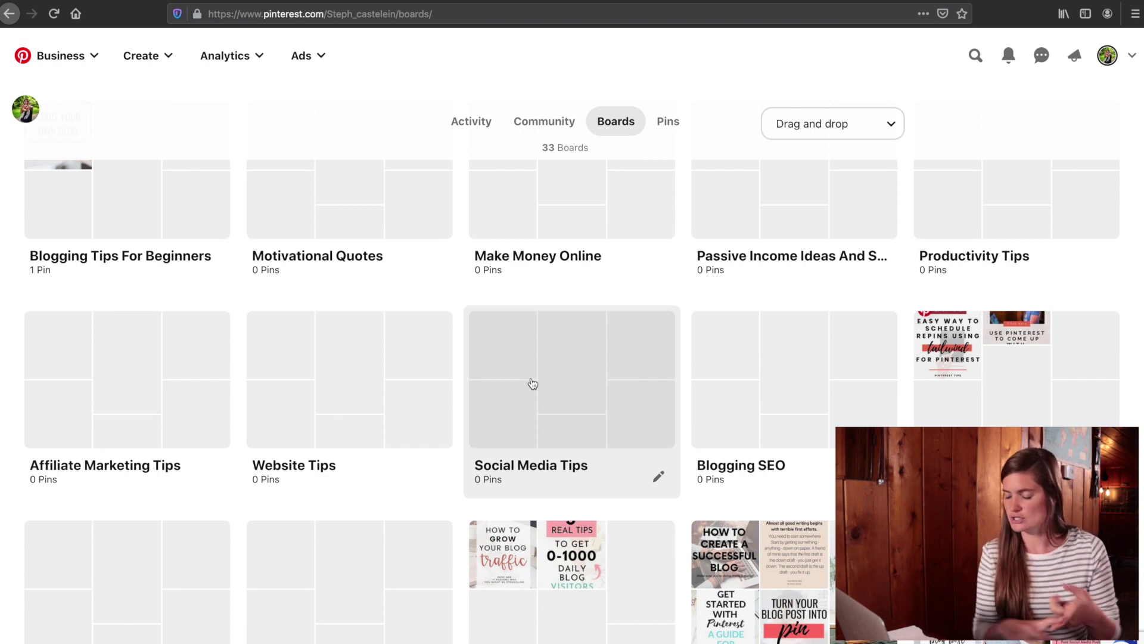
scroll(564, 363, down, 2)
scroll(566, 361, up, 8)
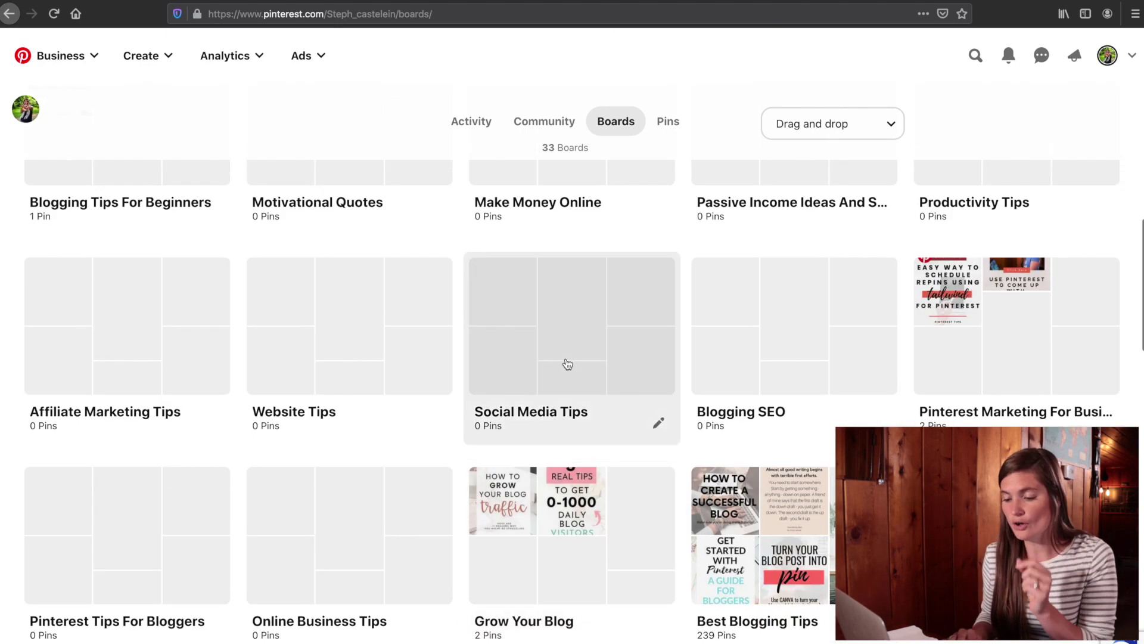
scroll(567, 363, up, 4)
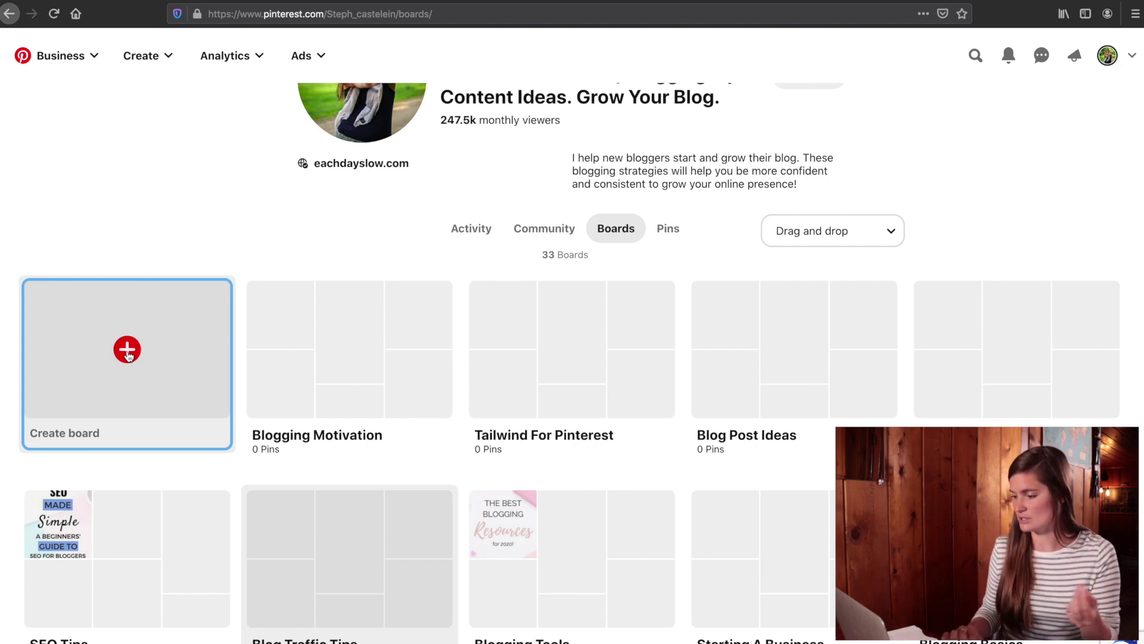
scroll(129, 356, down, 10)
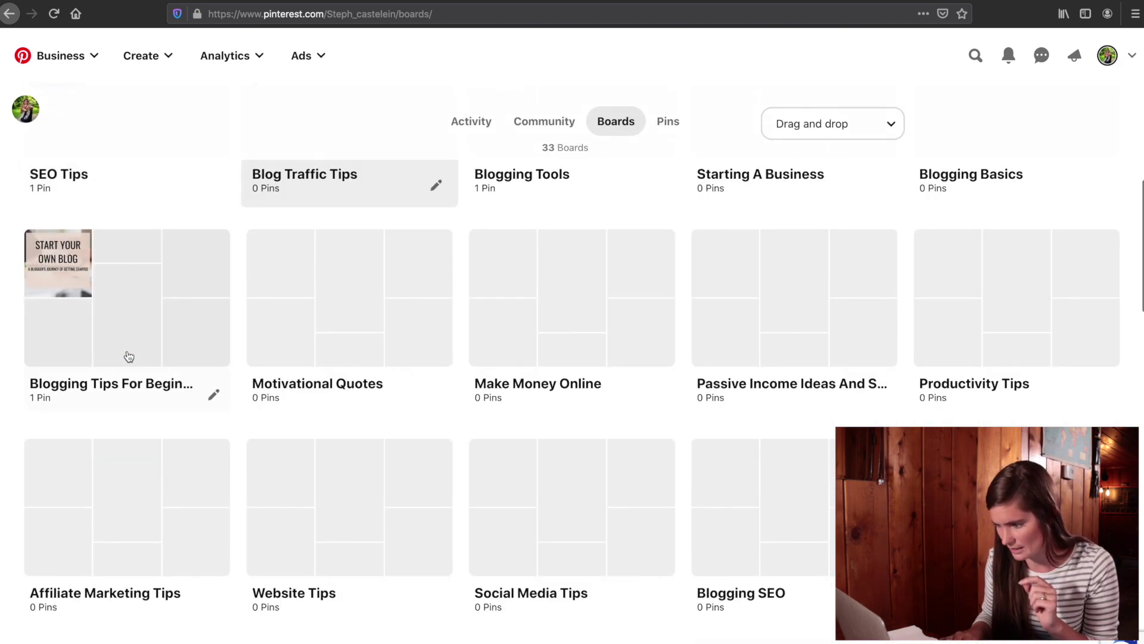
scroll(126, 356, down, 3)
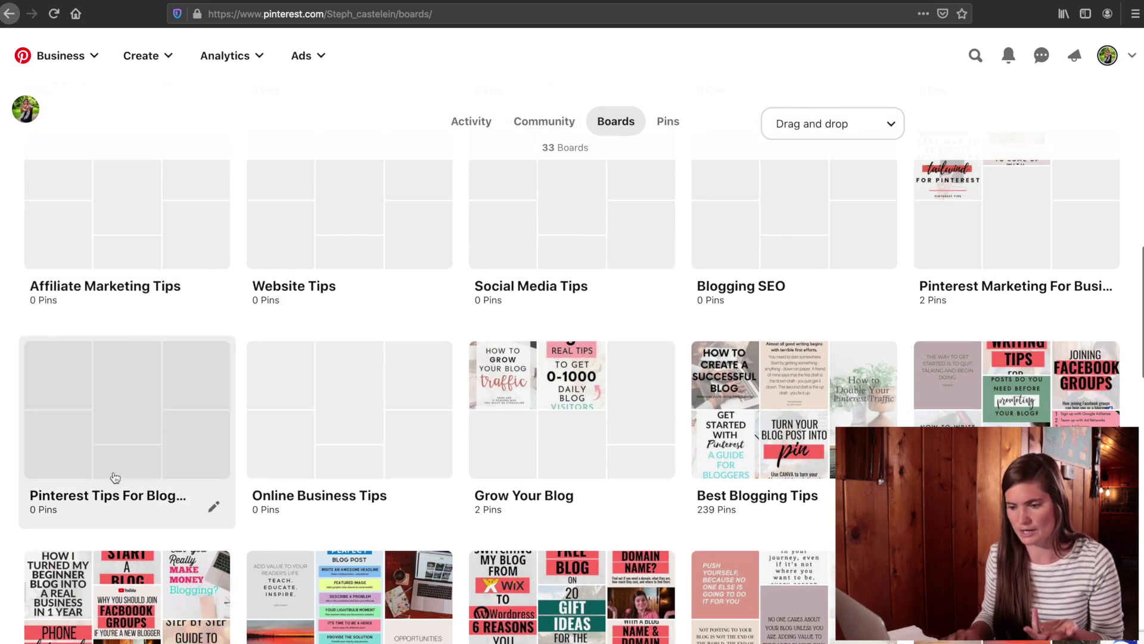
scroll(433, 505, up, 3)
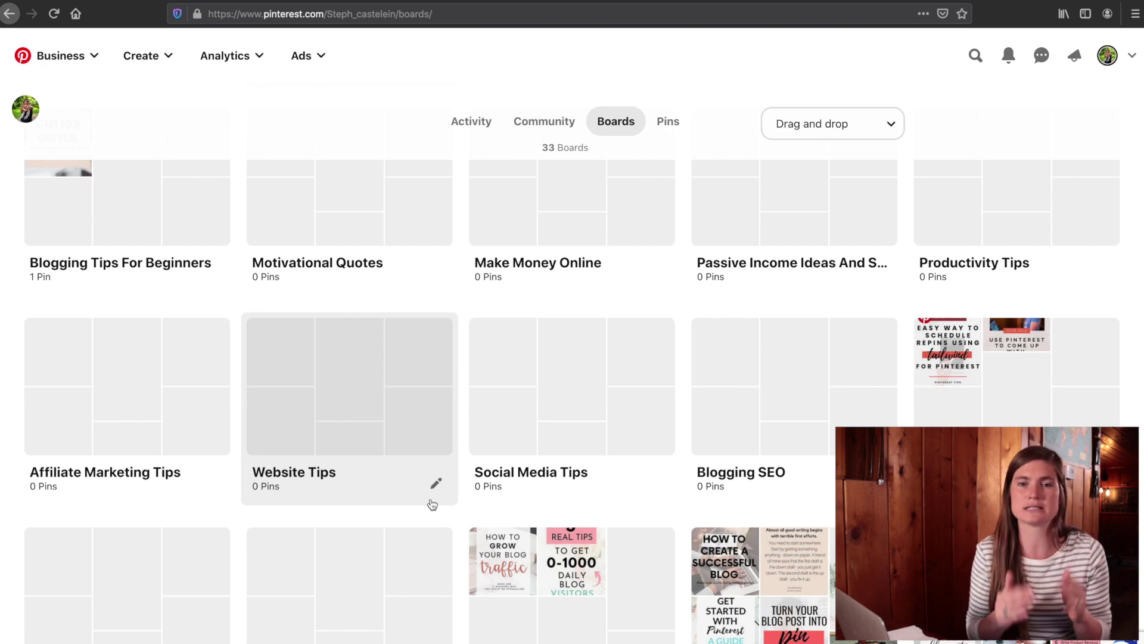
scroll(433, 505, down, 2)
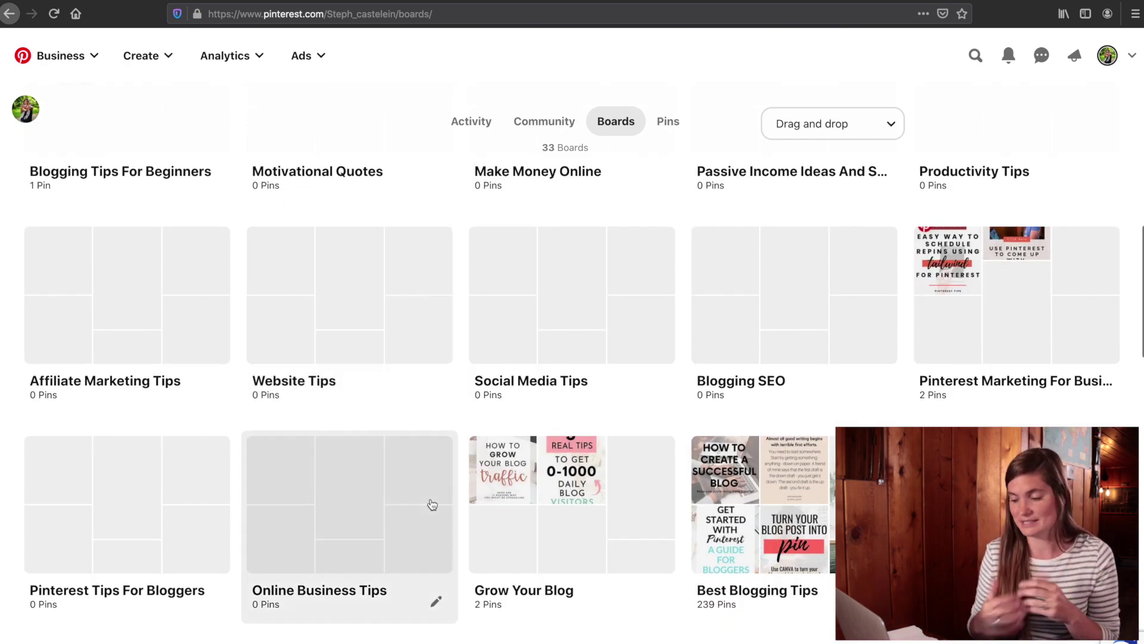
scroll(433, 505, down, 5)
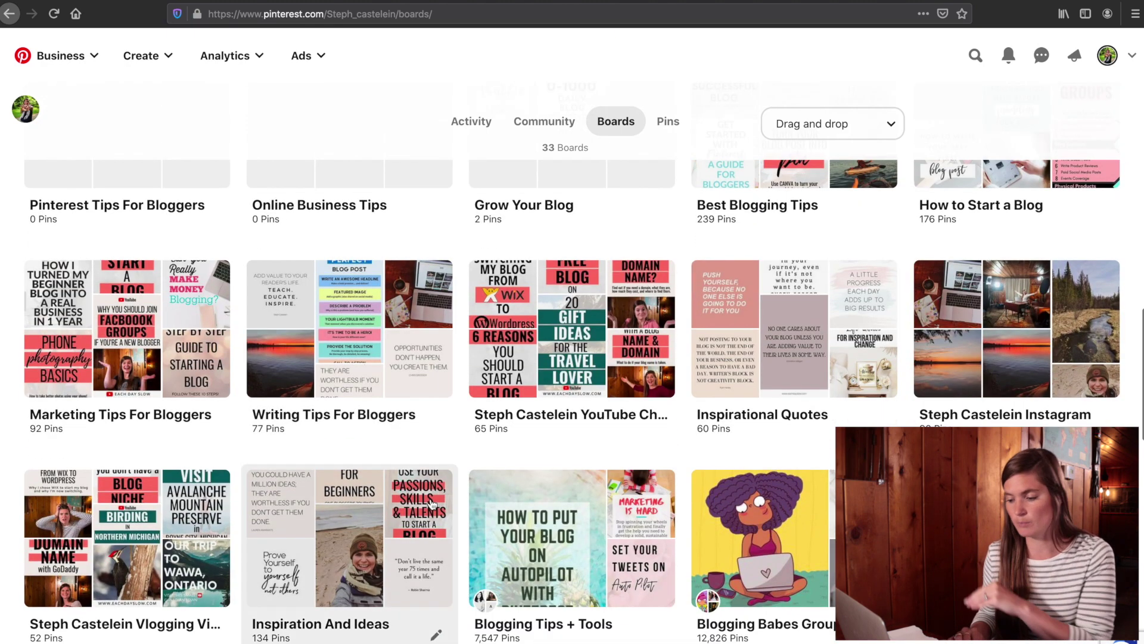
scroll(433, 505, up, 2)
scroll(433, 504, up, 4)
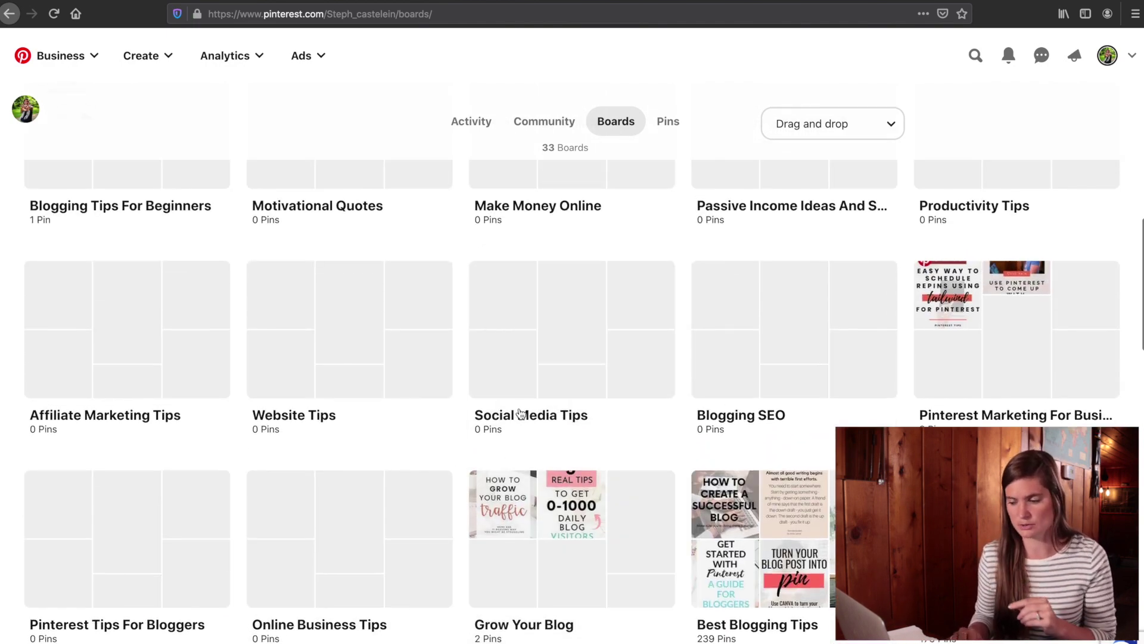
scroll(501, 399, up, 4)
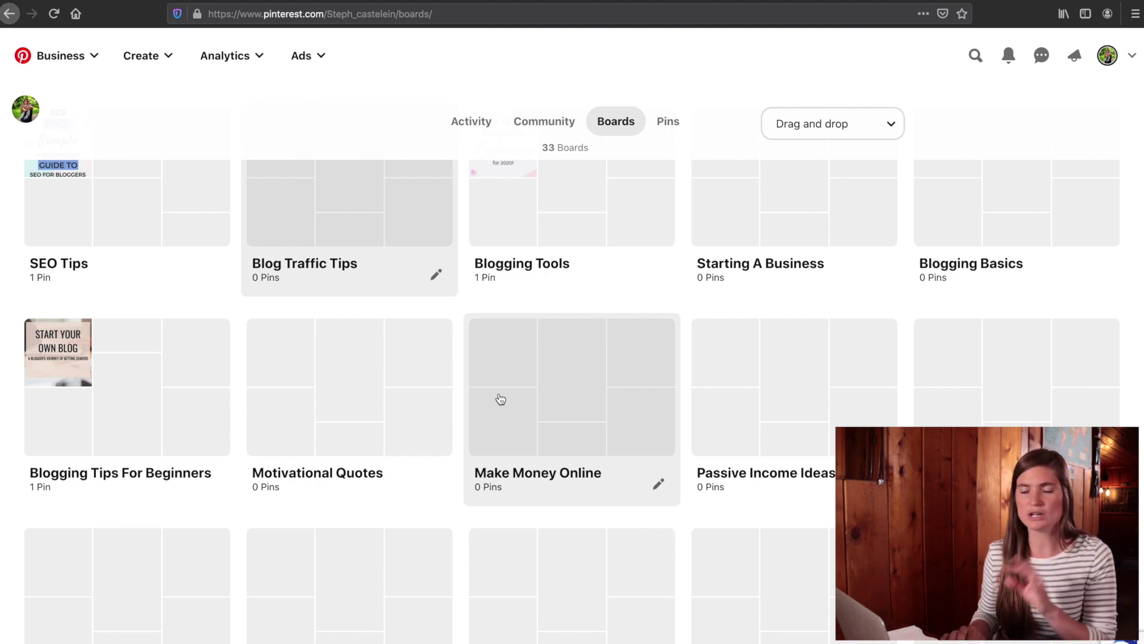
scroll(501, 399, up, 3)
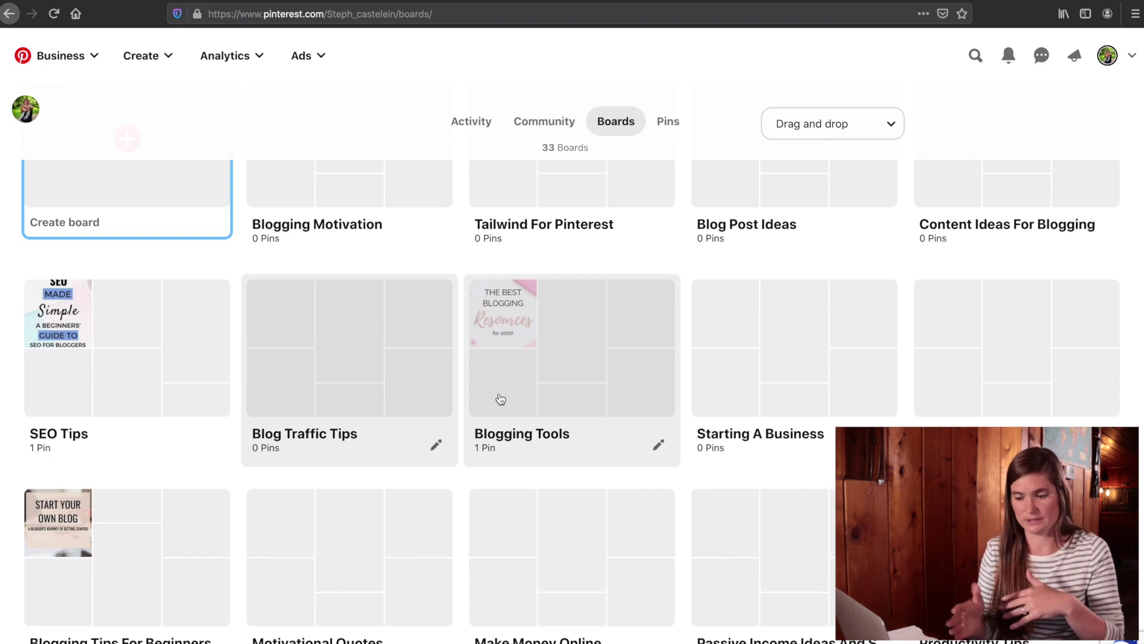
scroll(500, 400, up, 4)
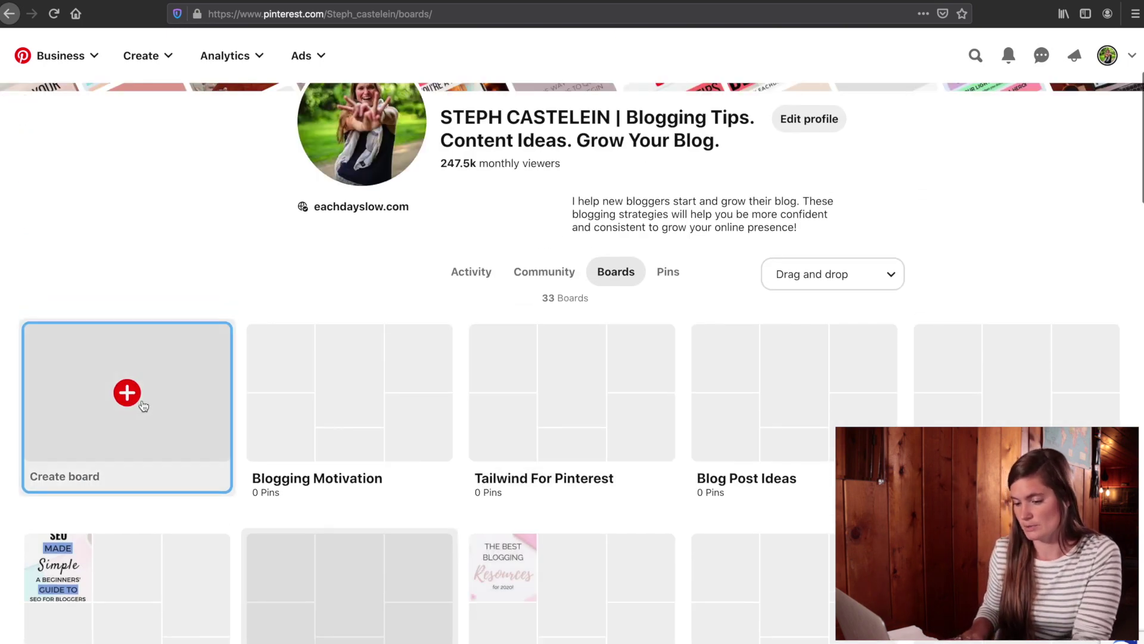
Create a new public board named "Instagram Tips For Bloggers", without dates
click(127, 392)
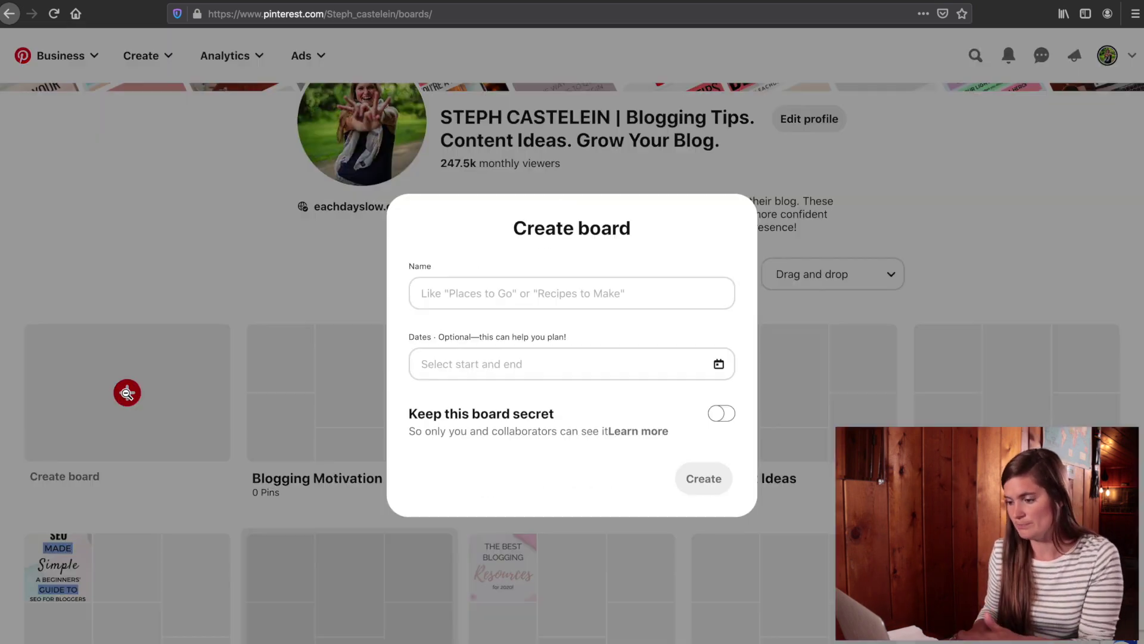
click(458, 292)
text(I)
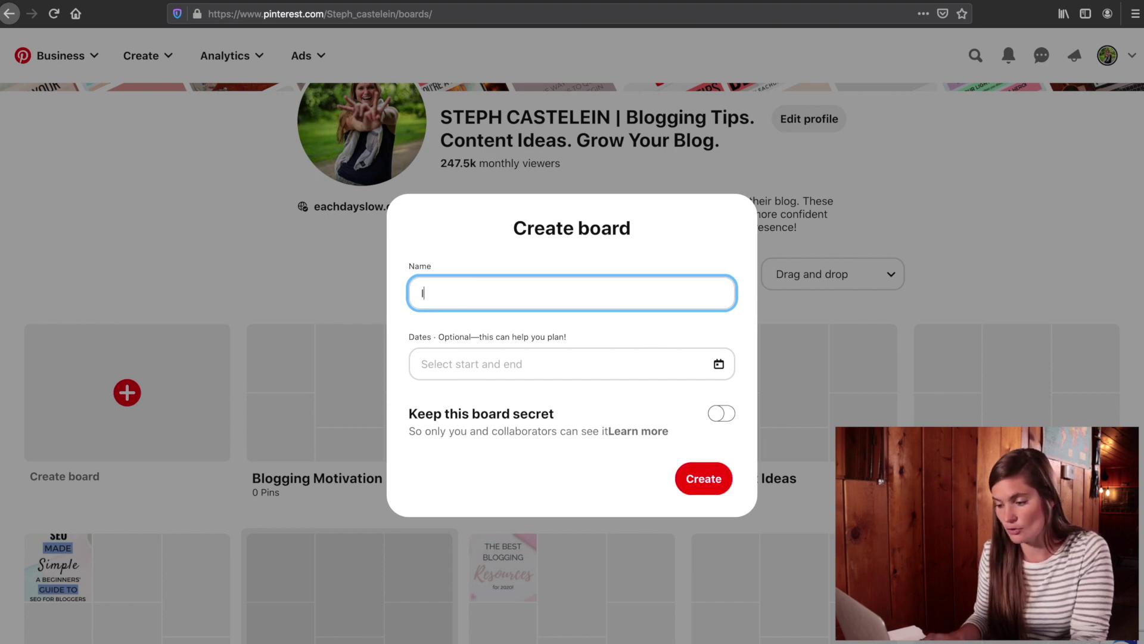
text(nstagram )
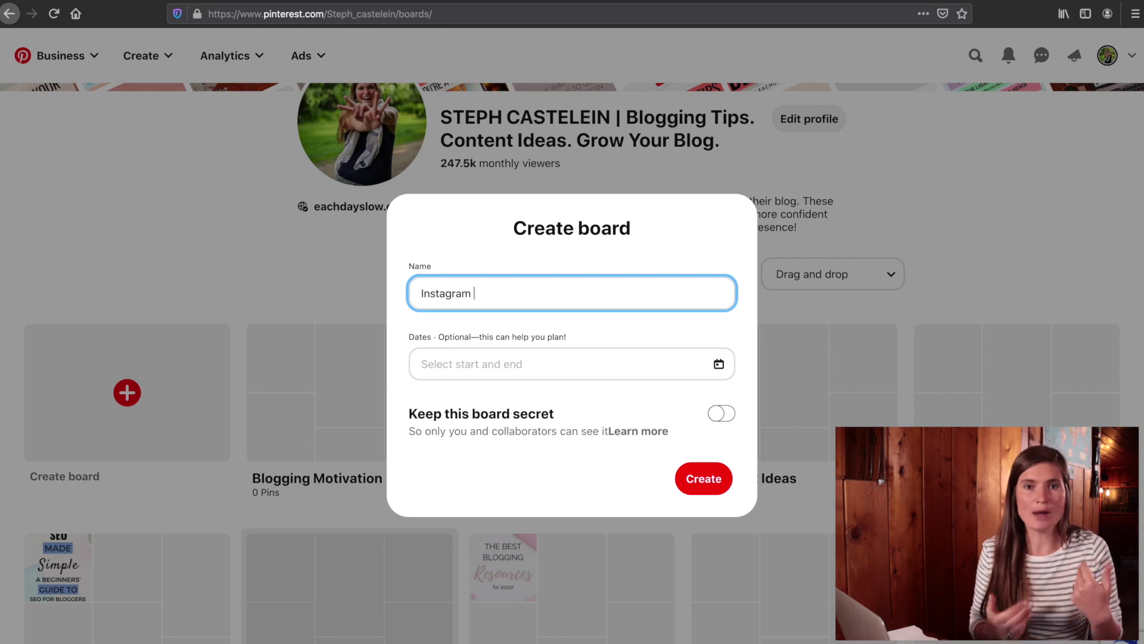
text(Tips fo)
key(BackSpace)
key(BackSpace)
text(For)
key(BackSpace)
text(r)
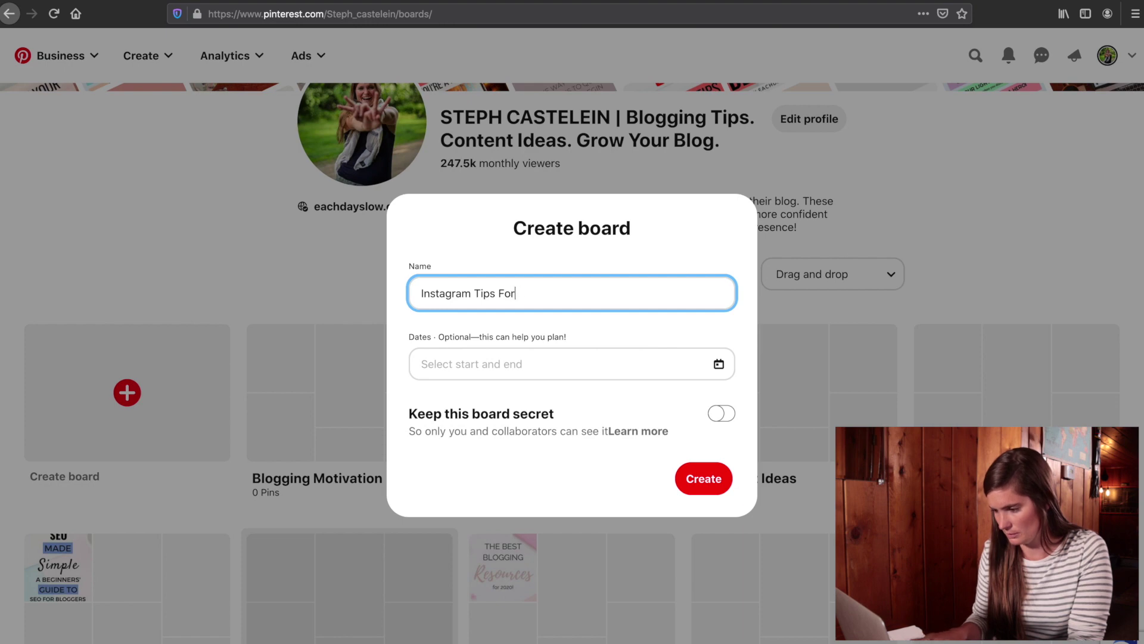
text( Blo)
key(BackSpace)
text(logg)
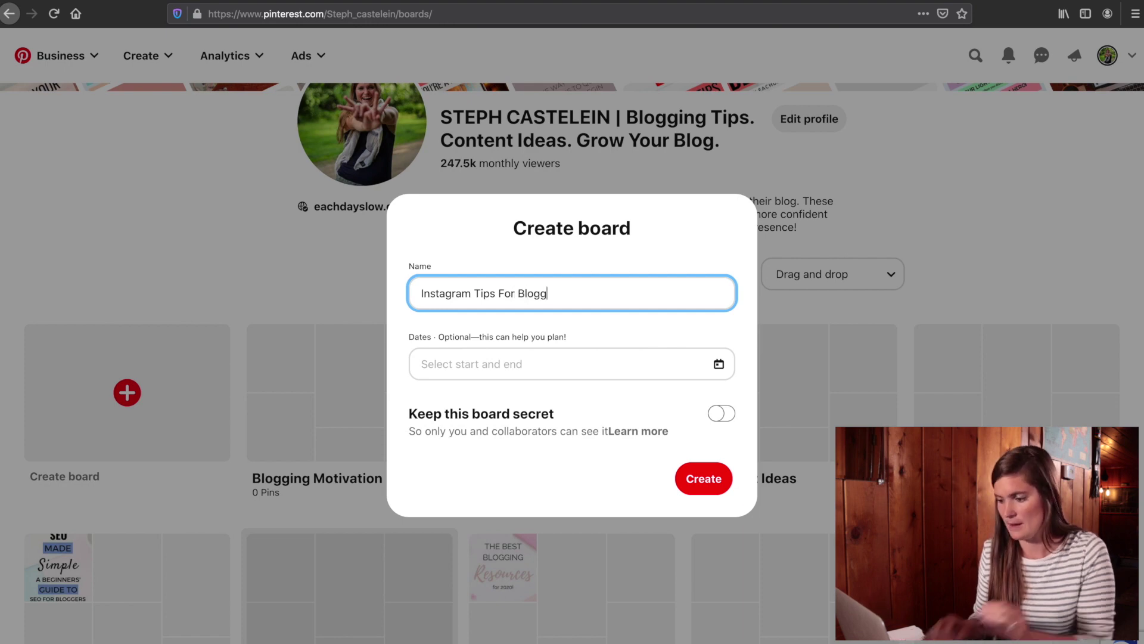
text(ers)
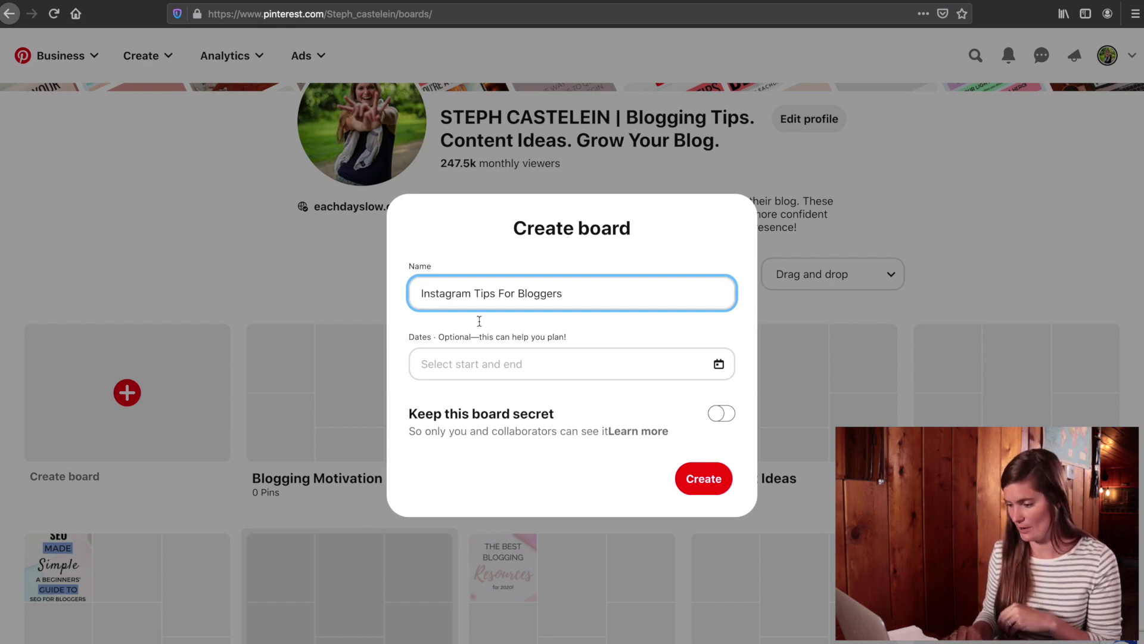
click(706, 483)
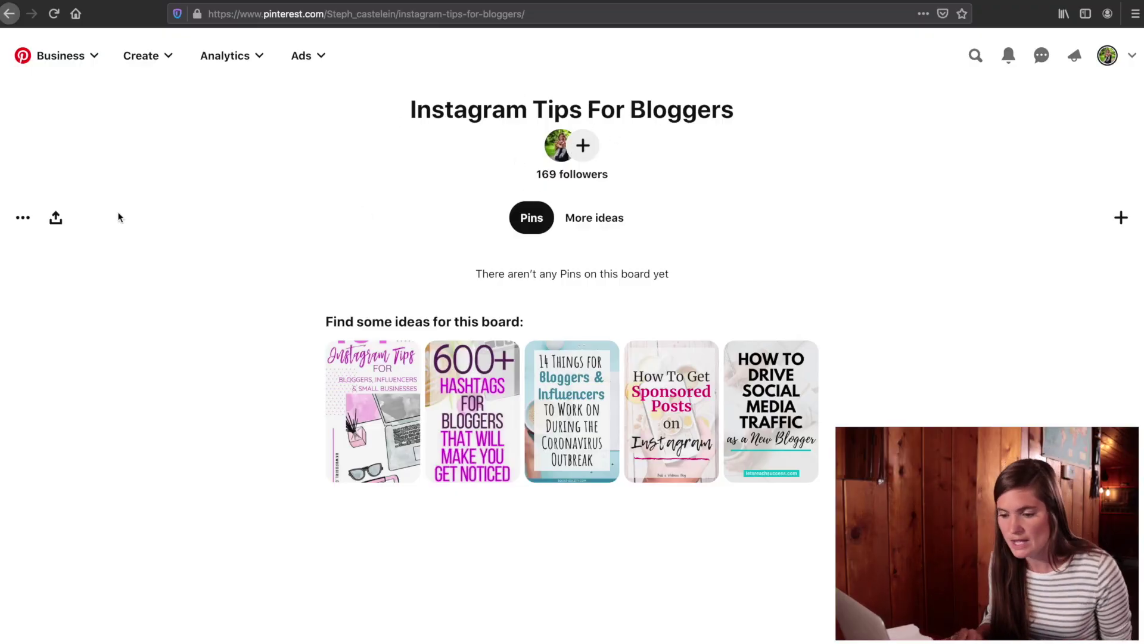
Edit the board and start its description with "Instagram tips for bloggers. Find out more social media tips, Instagram hacks, and ways to grow your online presence."
click(22, 222)
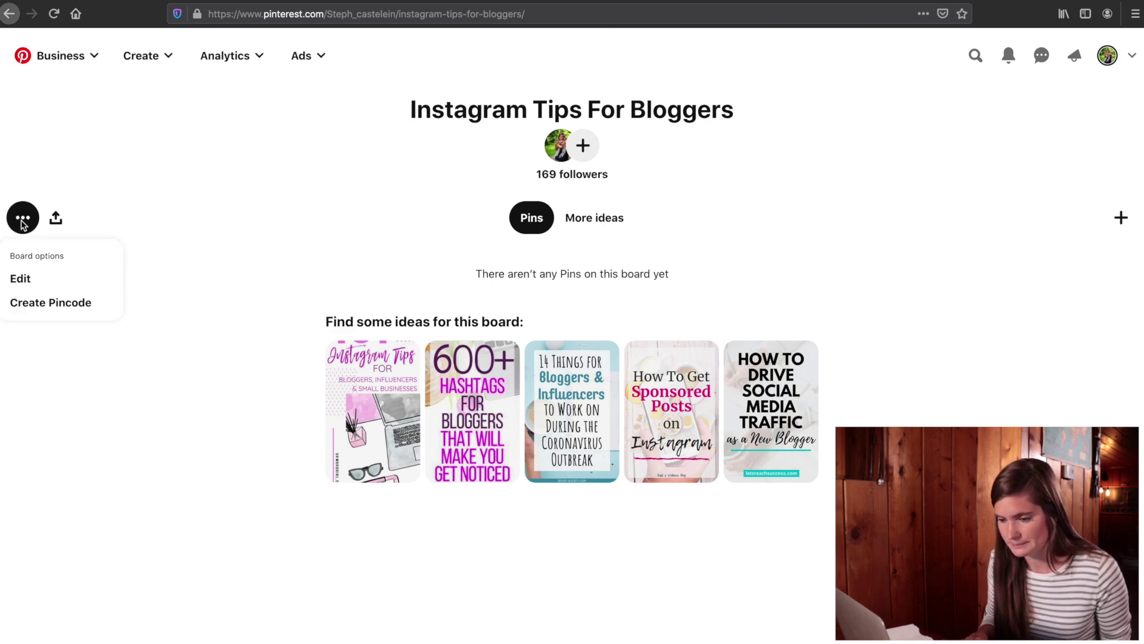
click(35, 281)
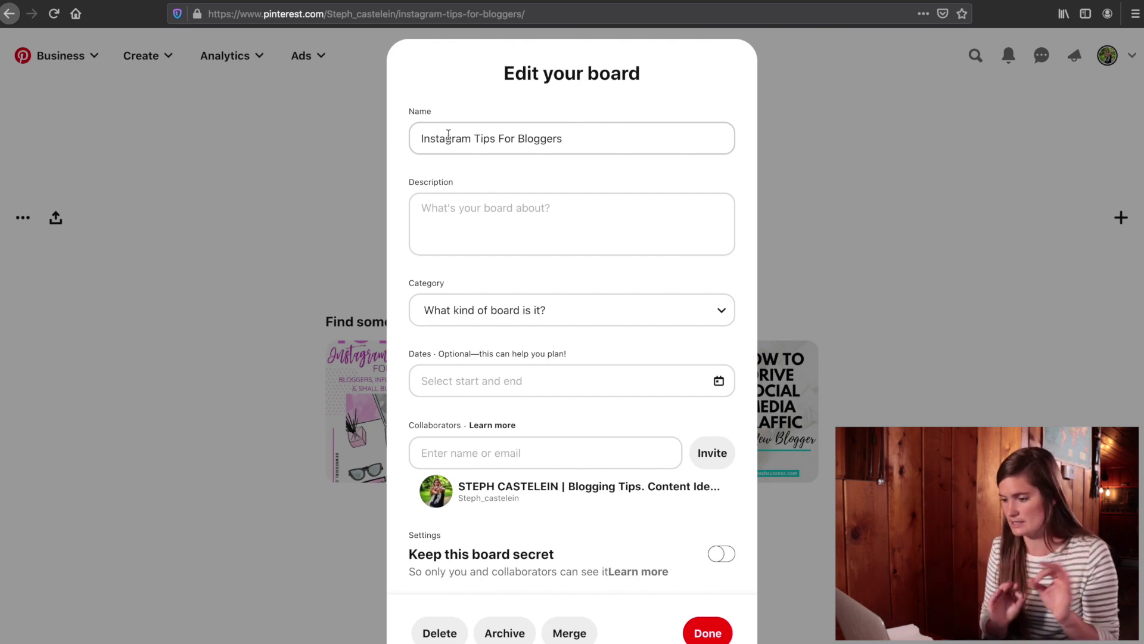
click(485, 237)
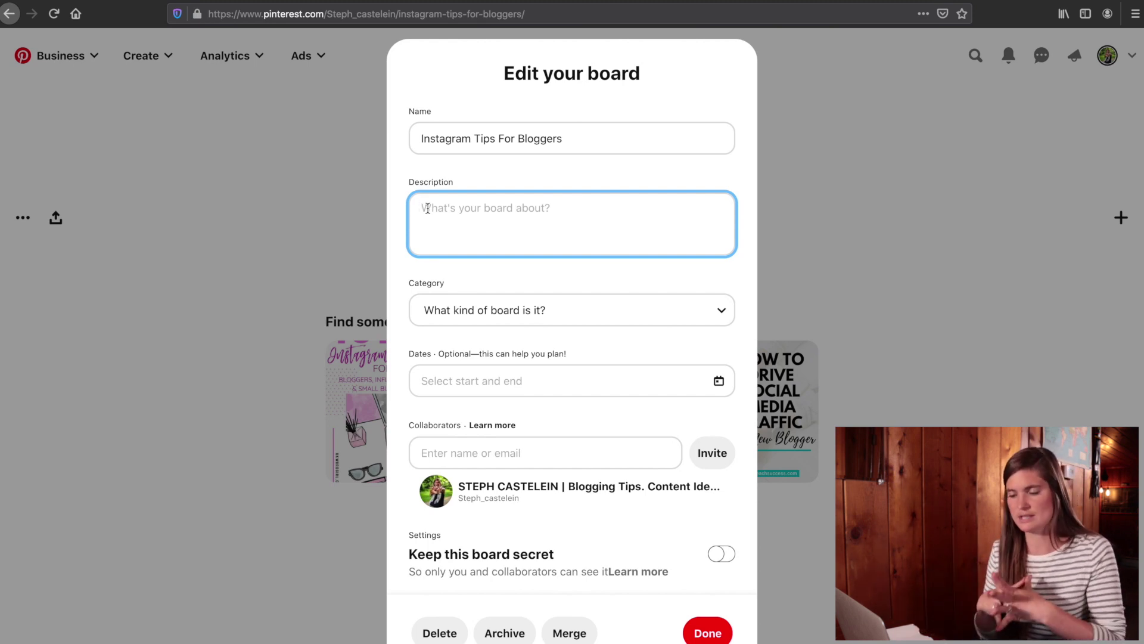
text(Instagram tips for bloggers. Find out more)
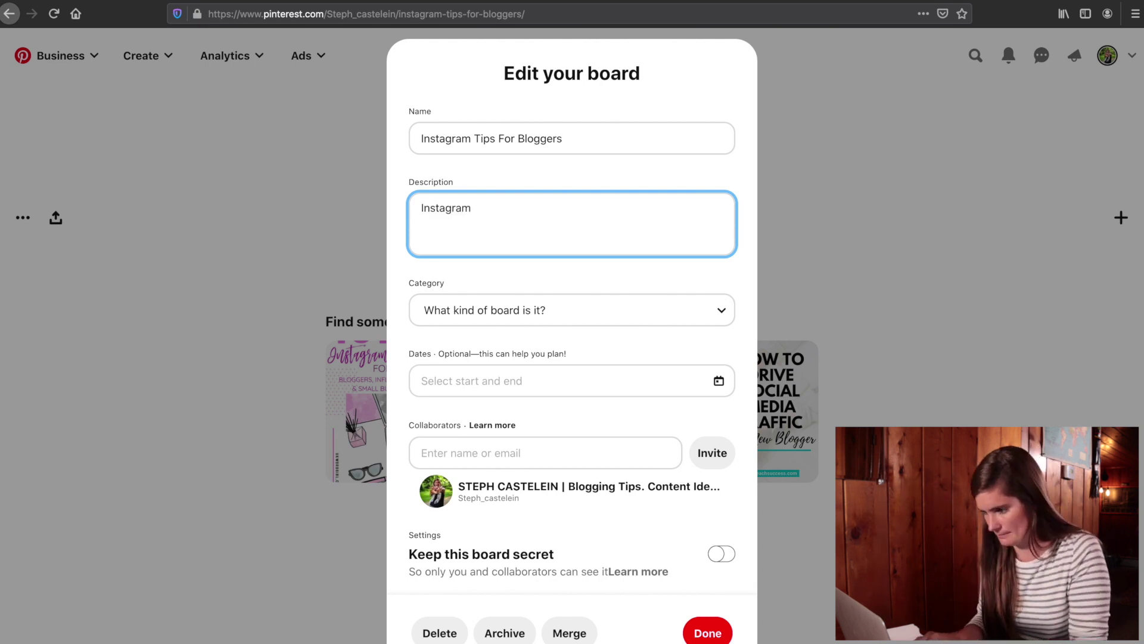
Complete the description with "Instagram is a social media tool that can drive more traffic to your blog and help you create a successful blog!"
text(our online presence. Instagram is a social media tool that can drive more traffic to your blog and)
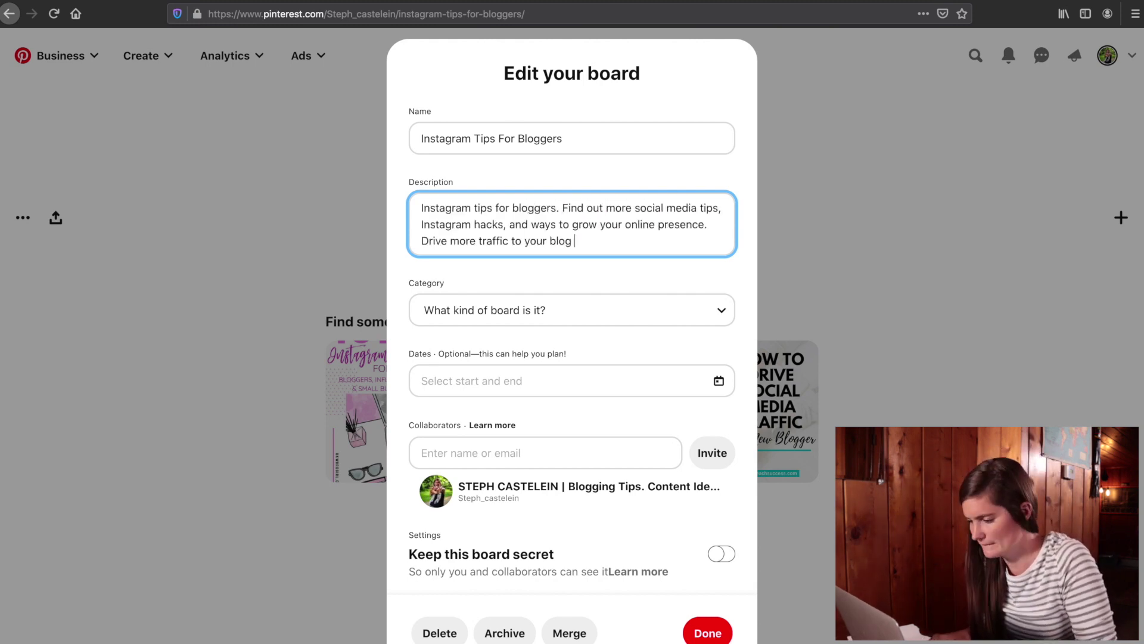
scroll(519, 216, up, 1)
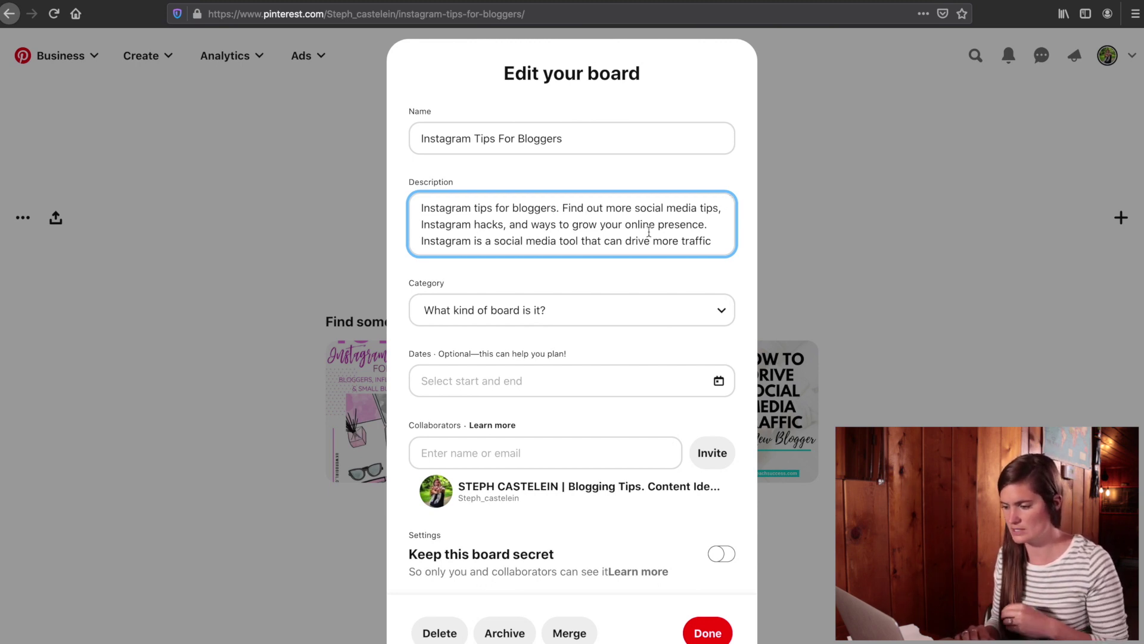
scroll(649, 231, down, 2)
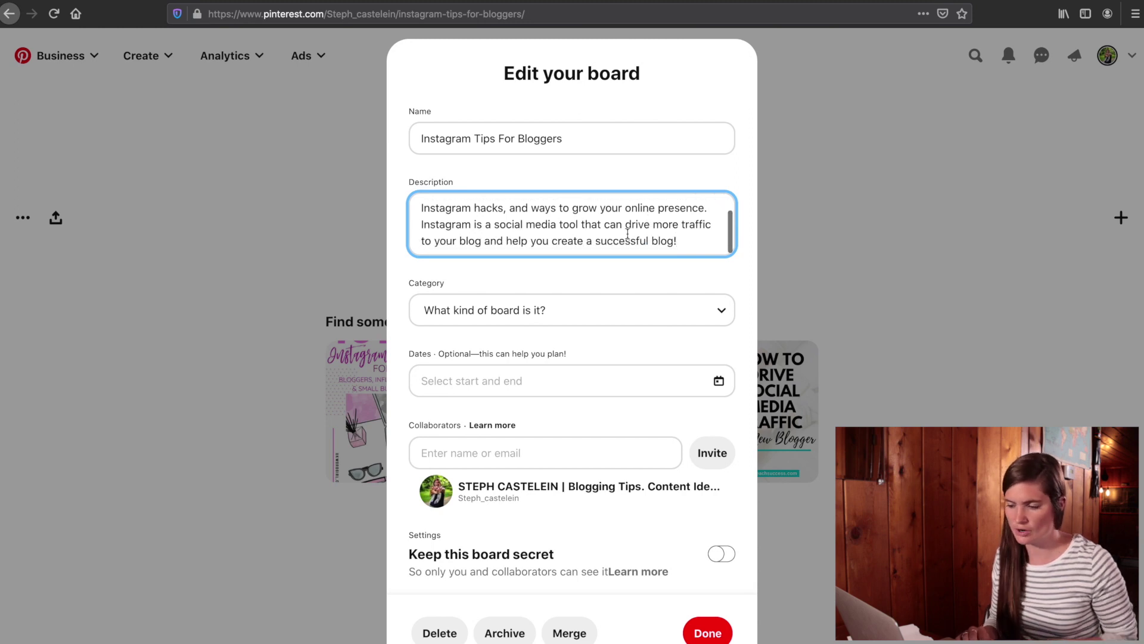
scroll(570, 235, down, 1)
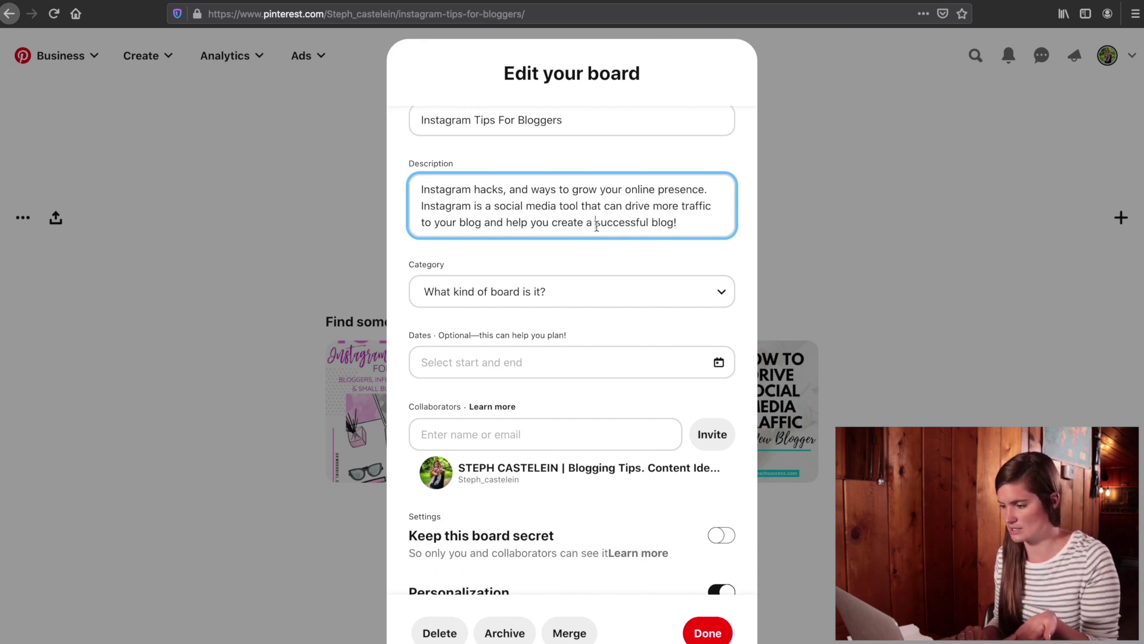
drag(597, 226, 678, 224)
scroll(478, 225, up, 2)
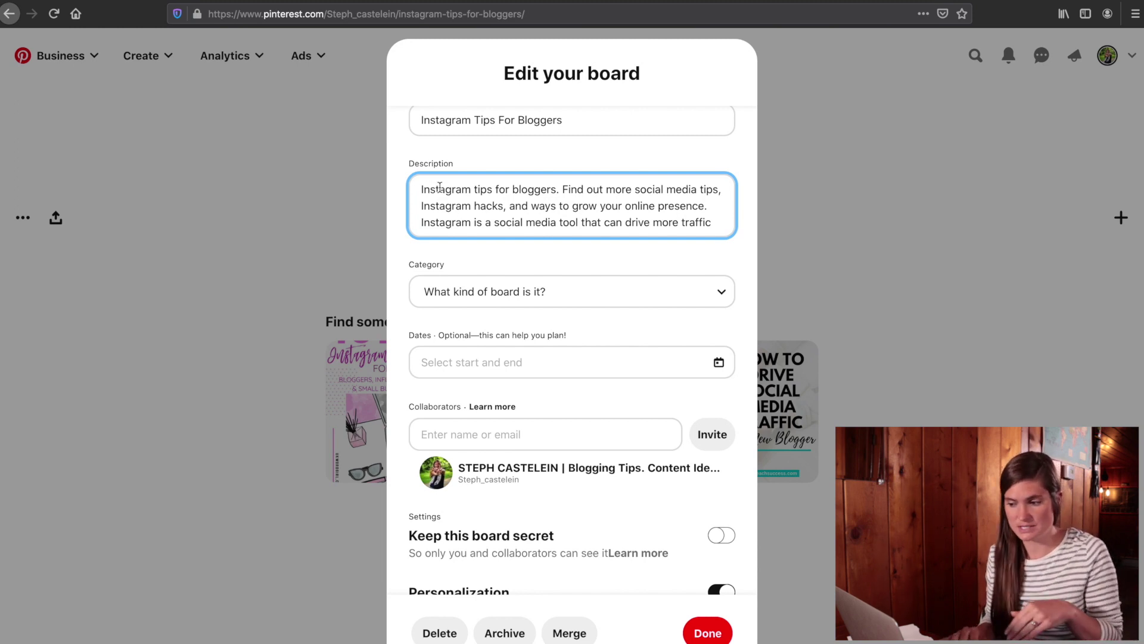
scroll(439, 187, up, 1)
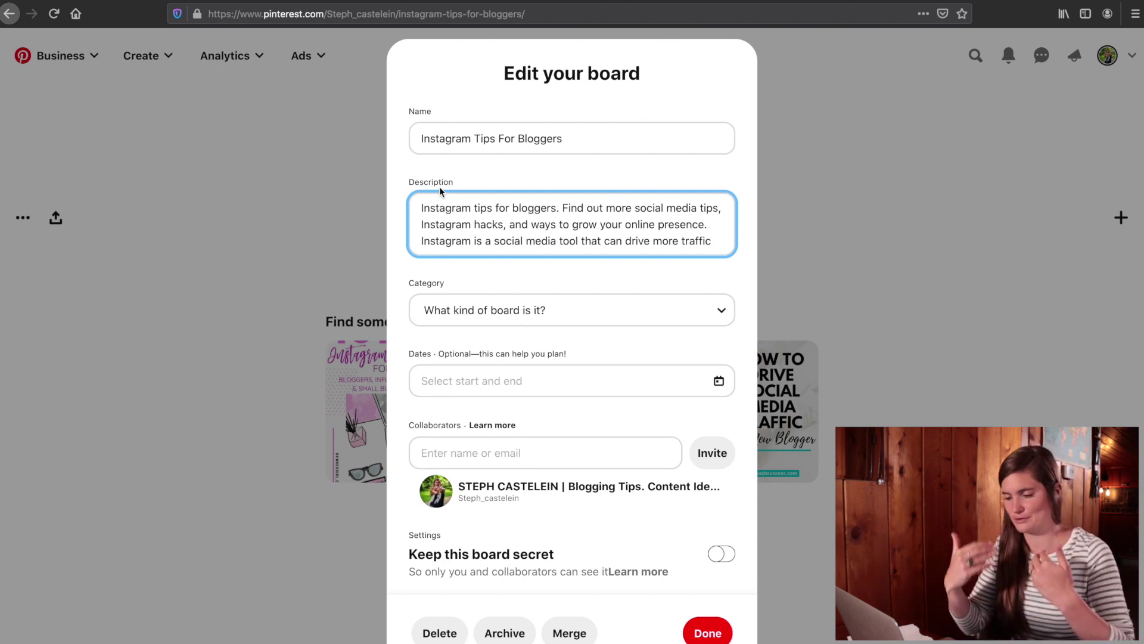
Set the board's category to Other and save the board
click(511, 310)
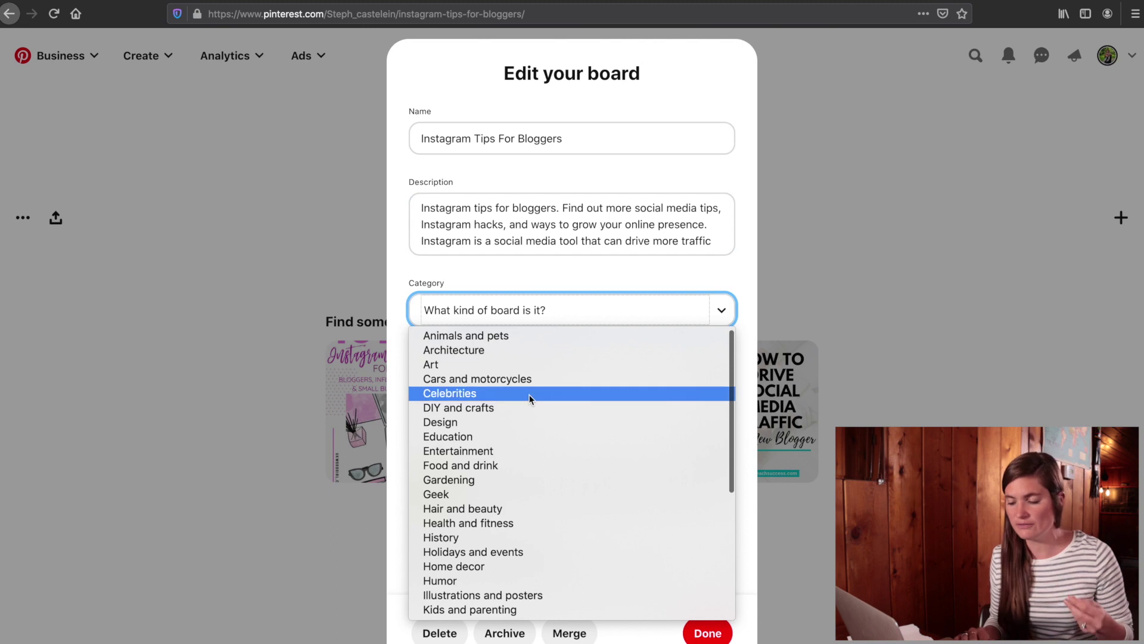
scroll(529, 395, down, 1)
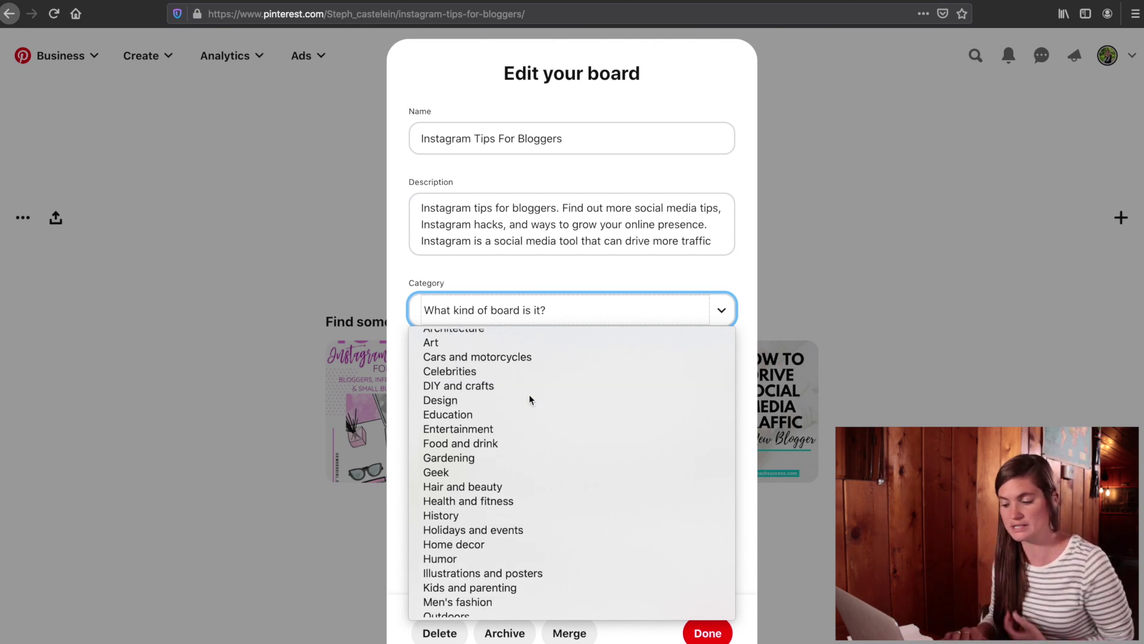
scroll(529, 398, down, 2)
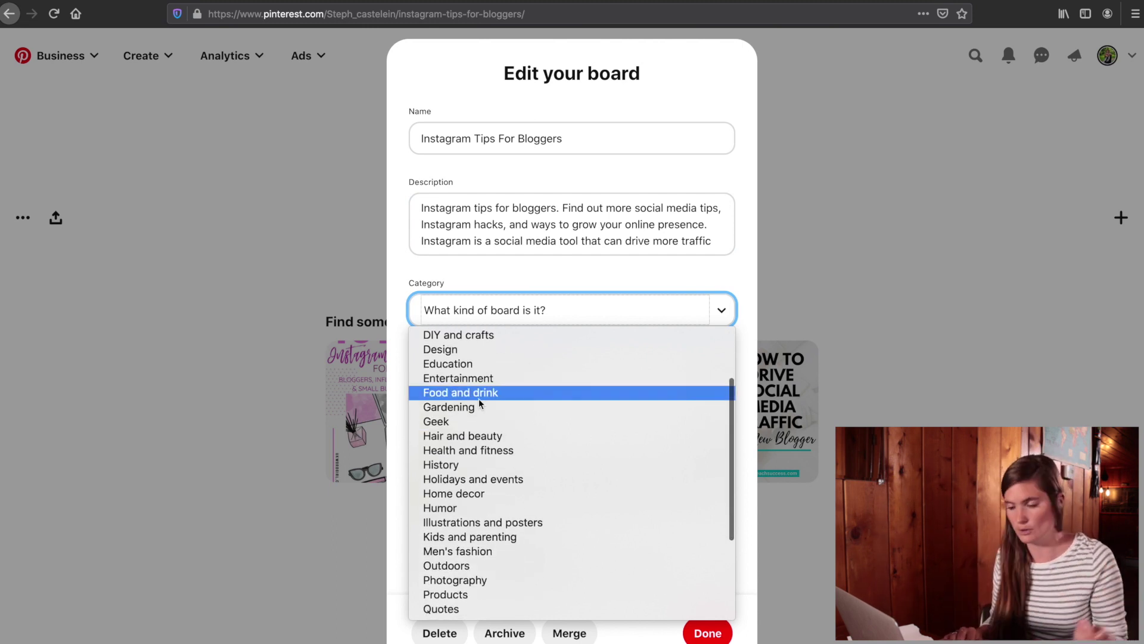
scroll(459, 477, down, 3)
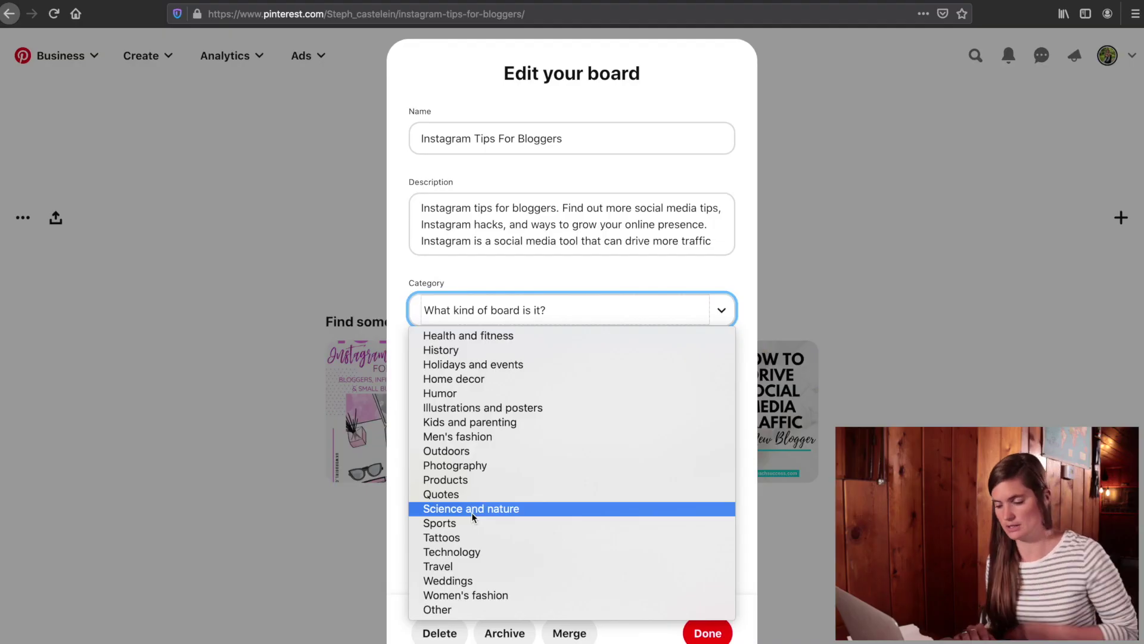
click(443, 610)
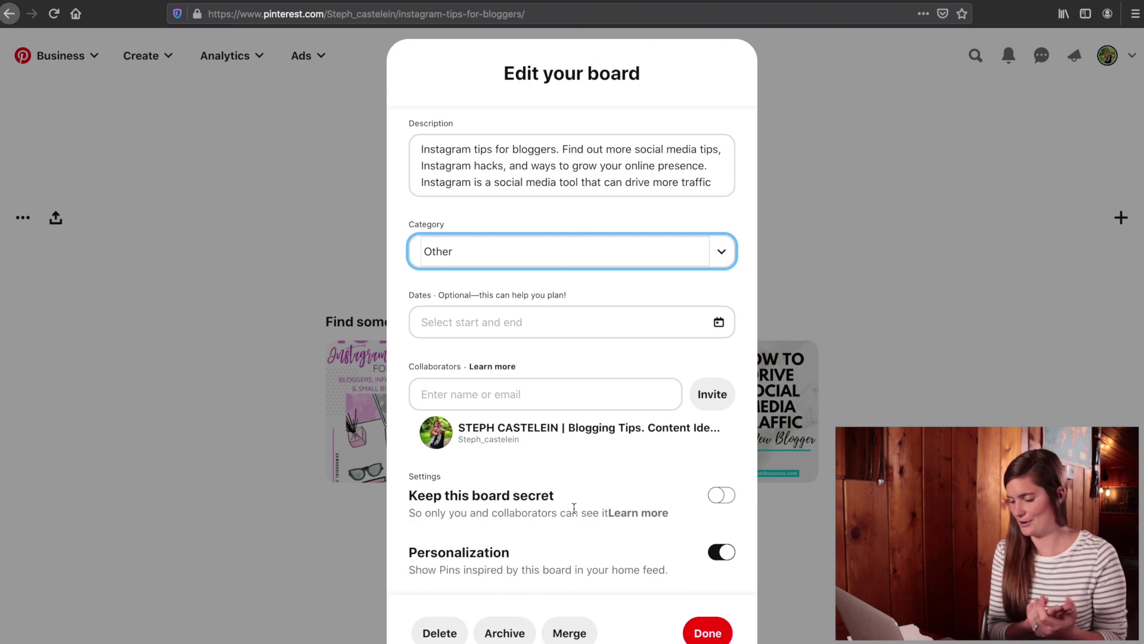
click(707, 634)
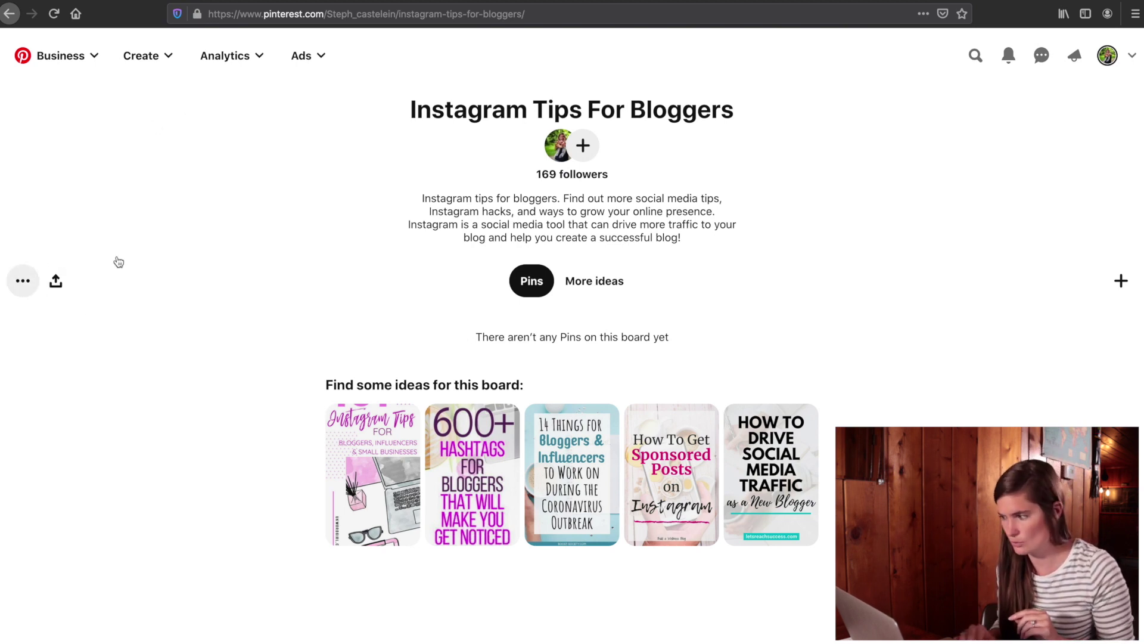
Reorder the profile's boards so that Blogging Motivation comes directly before Instagram Tips For Bloggers
click(1110, 58)
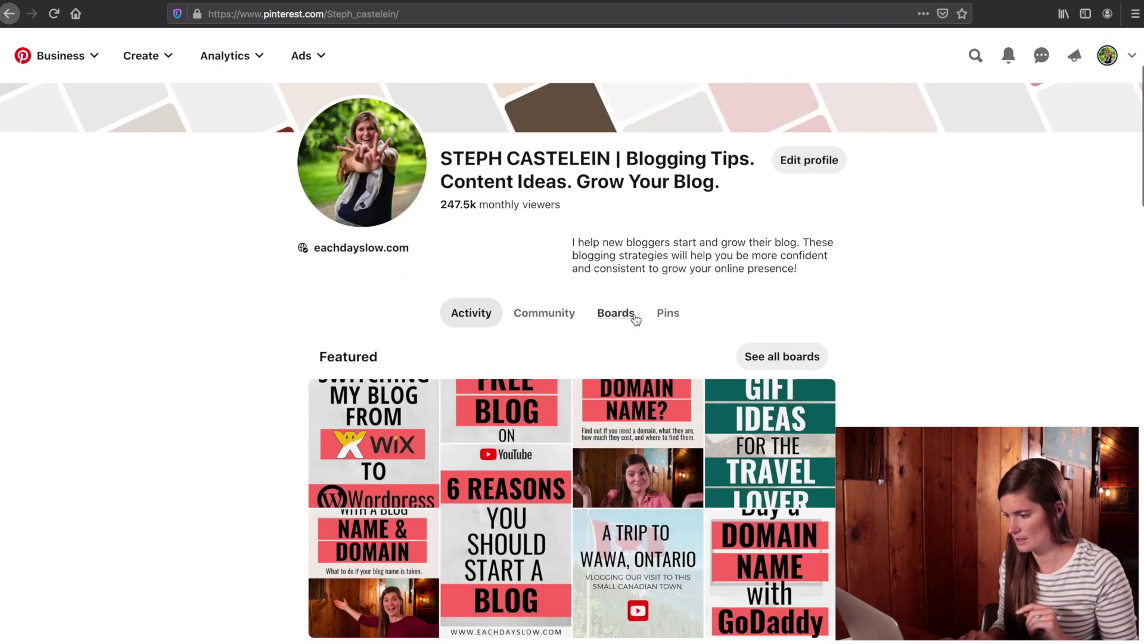
click(616, 313)
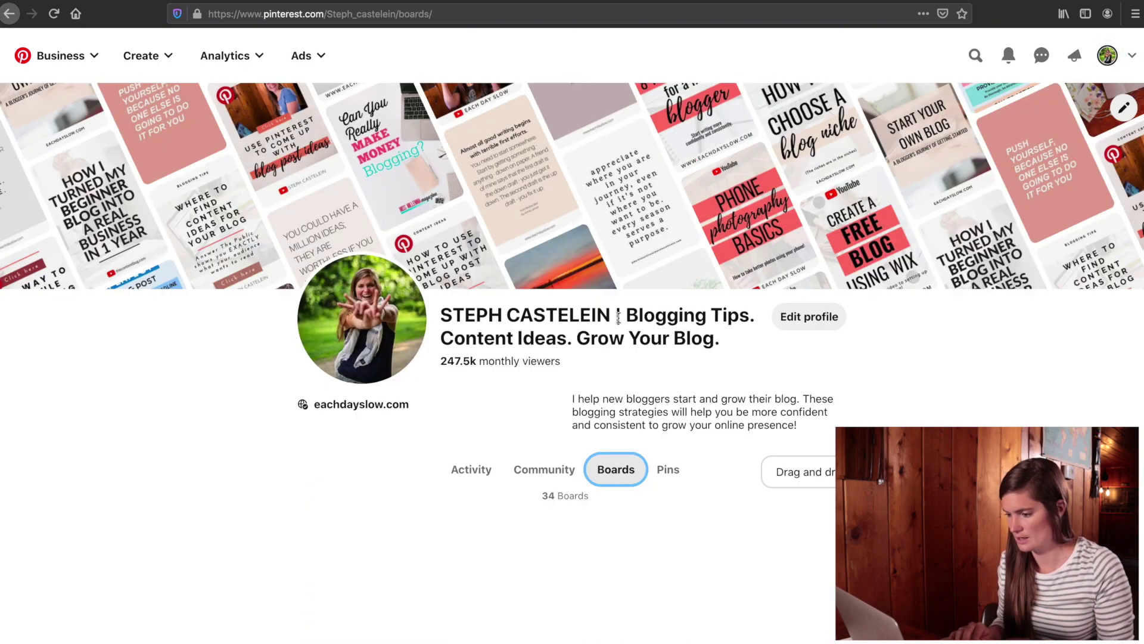
scroll(452, 424, down, 3)
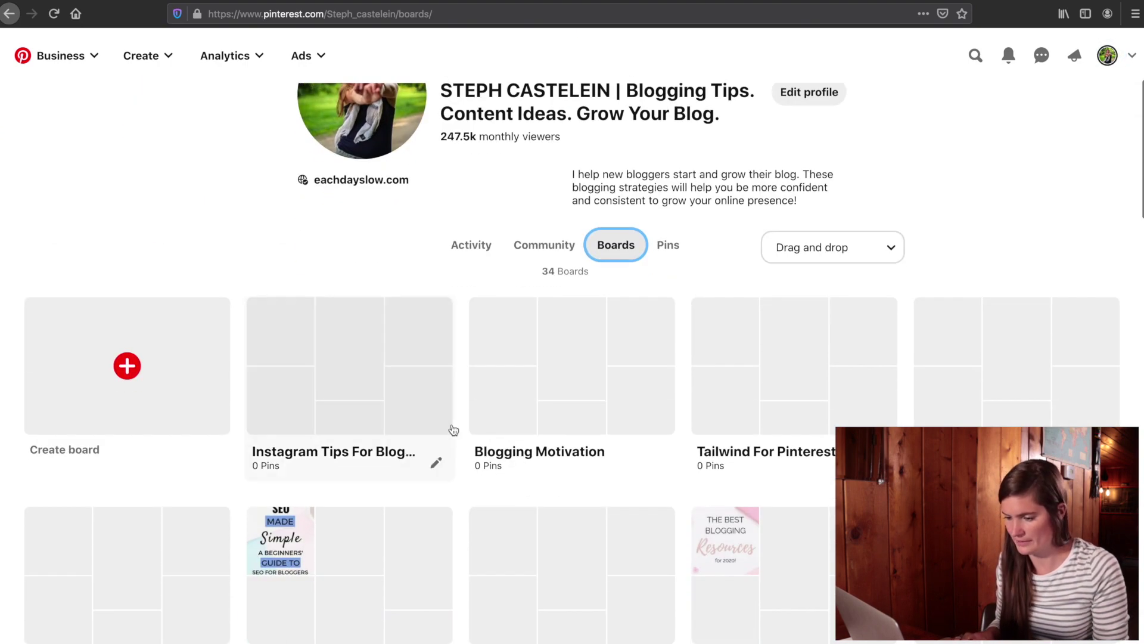
scroll(452, 428, down, 3)
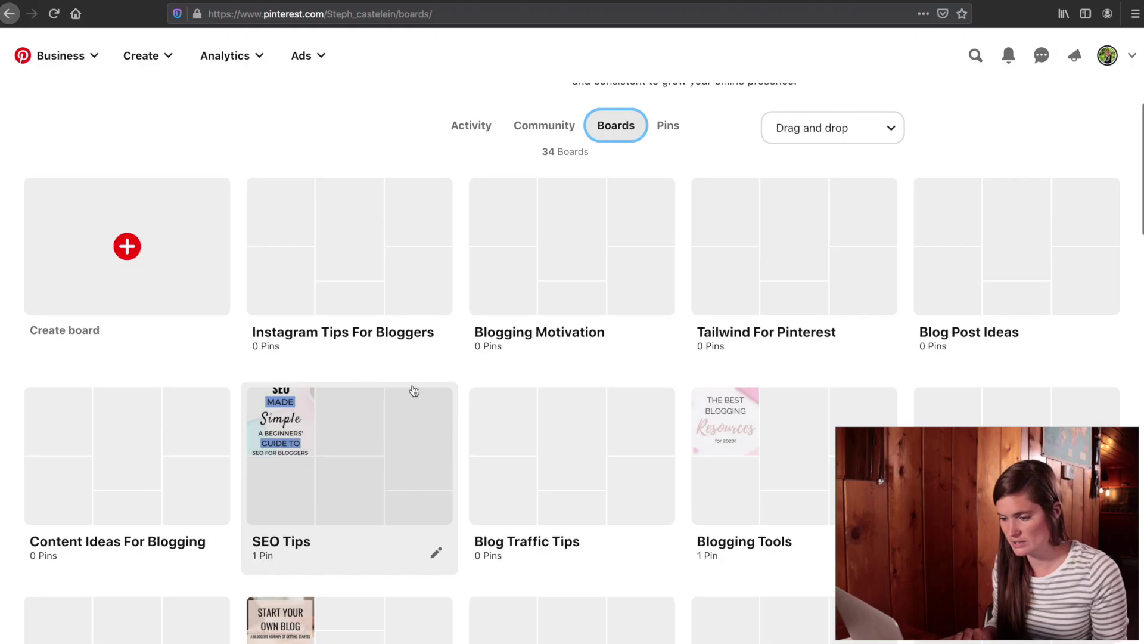
scroll(381, 391, up, 1)
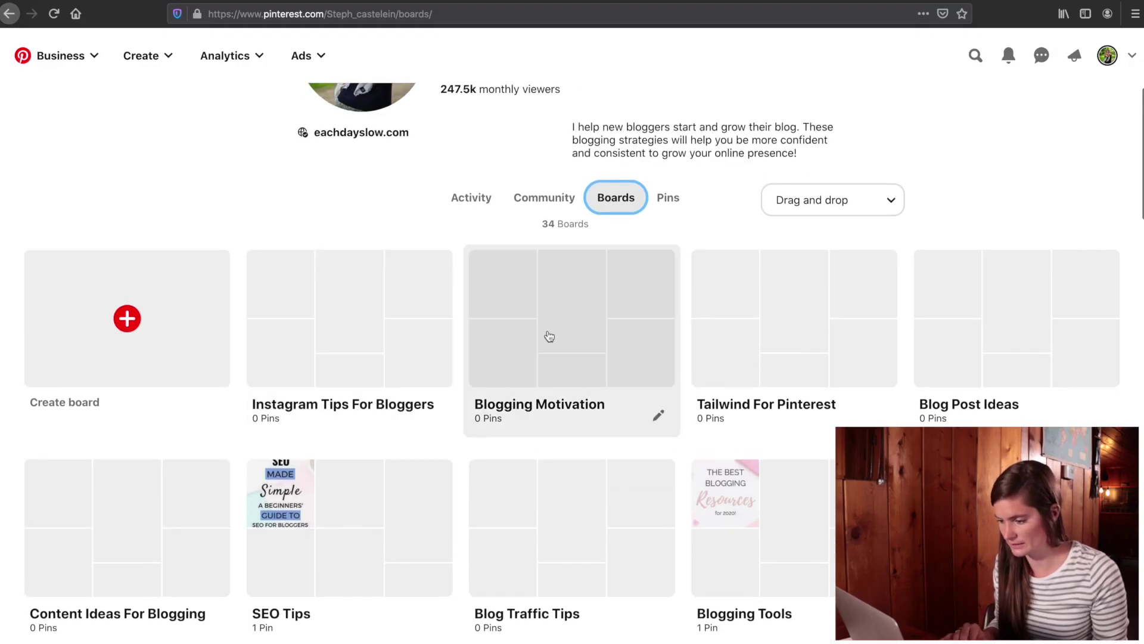
drag(549, 337, 314, 327)
Rearrange the boards so the YouTube channel board, Best Blogging Tips, How to Start a Blog and Writing Tips For Bloggers come first, followed by Blogging Motivation
scroll(314, 327, down, 10)
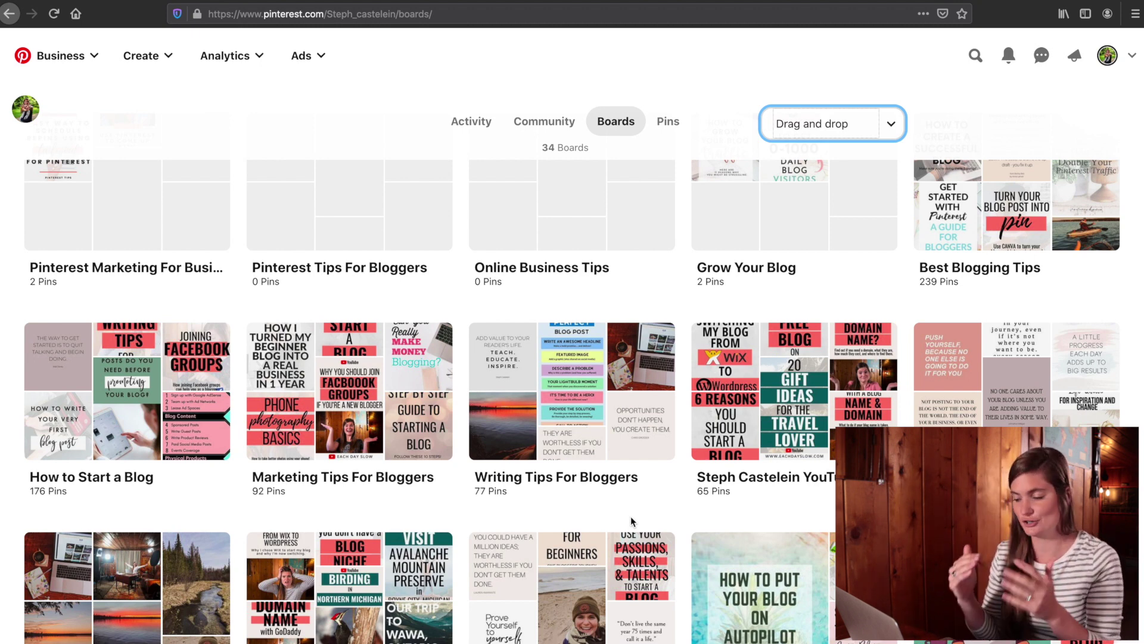
scroll(631, 516, up, 10)
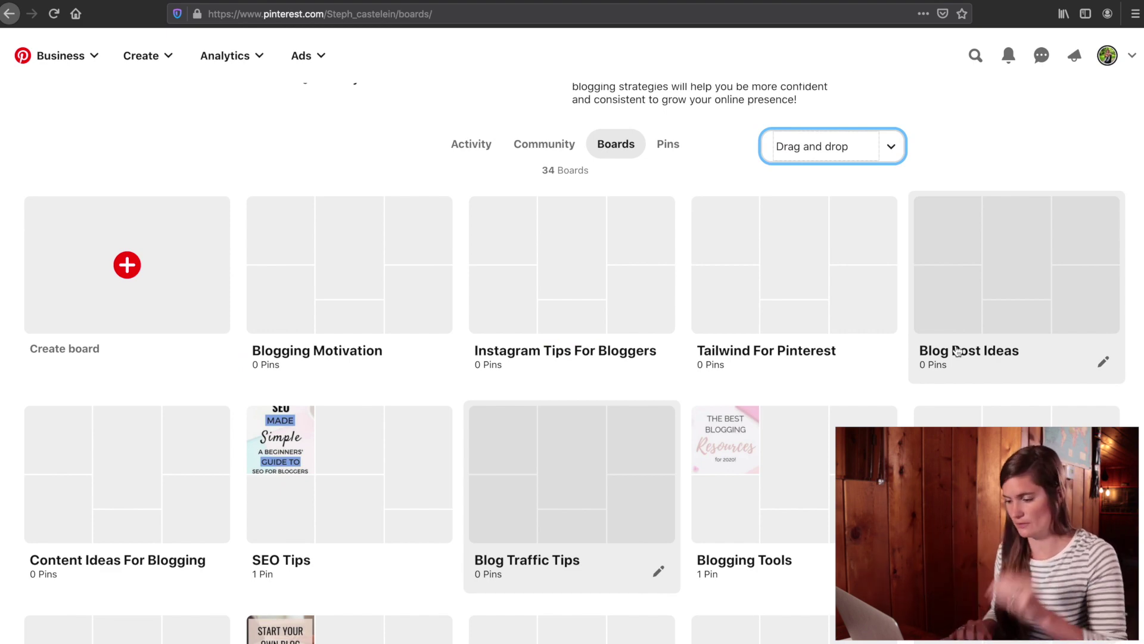
scroll(905, 351, down, 10)
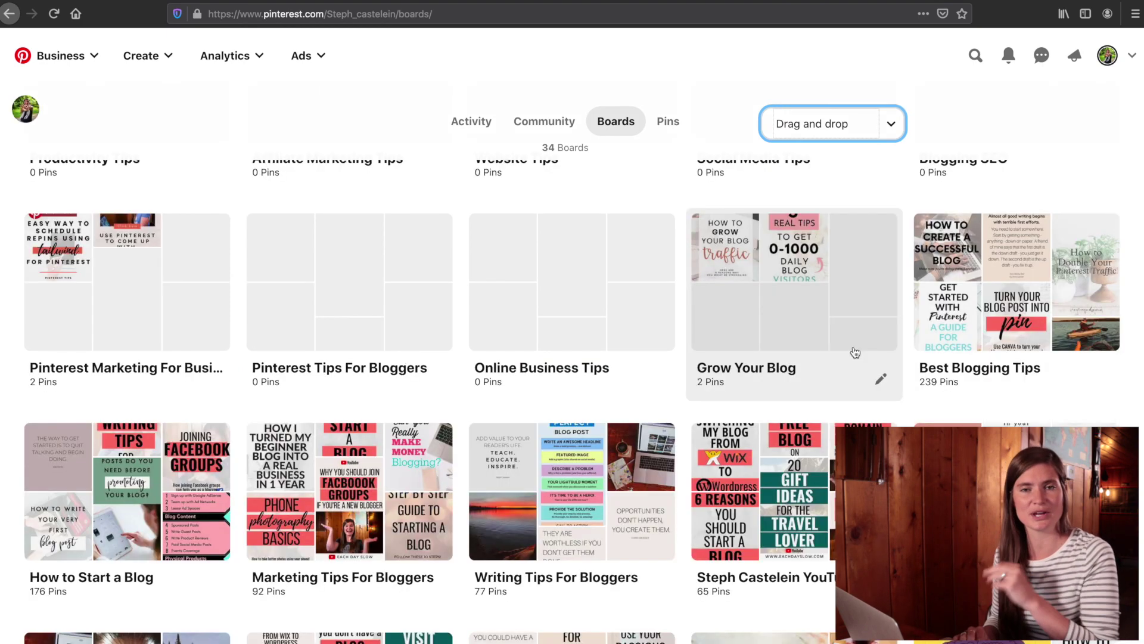
drag(140, 532, 486, 167)
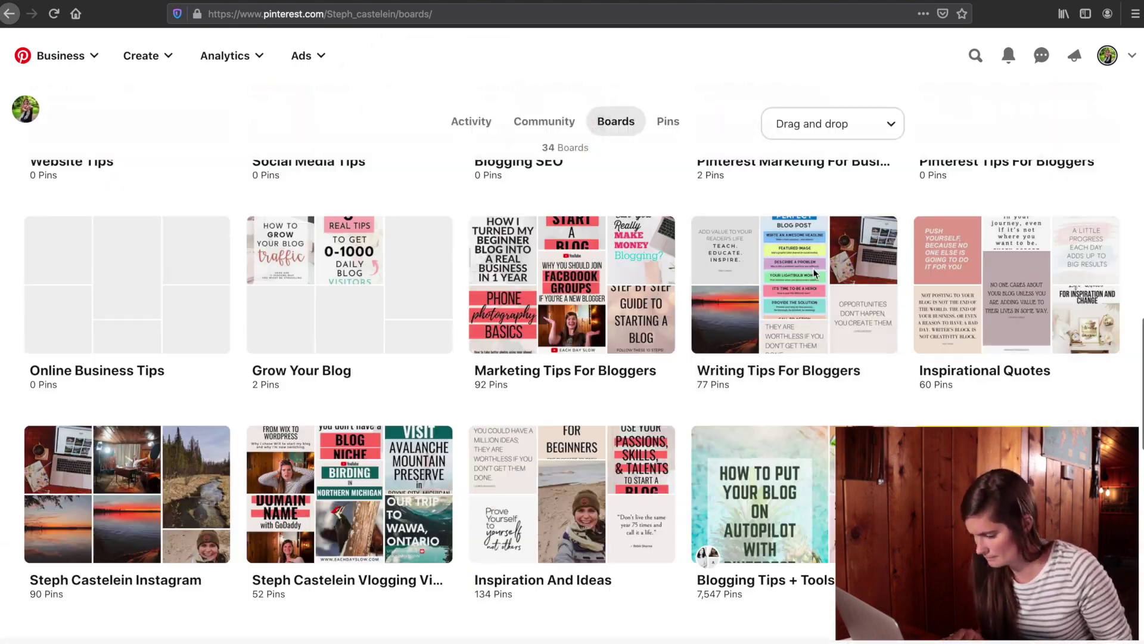
scroll(609, 428, up, 8)
scroll(339, 400, down, 5)
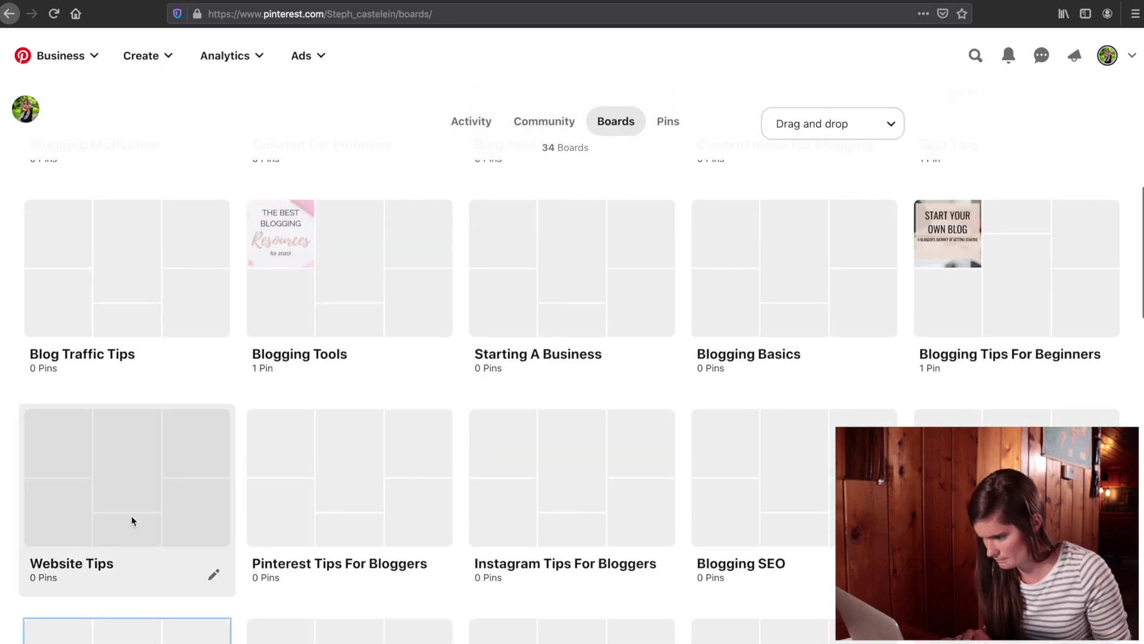
drag(131, 520, 225, 383)
scroll(225, 384, down, 5)
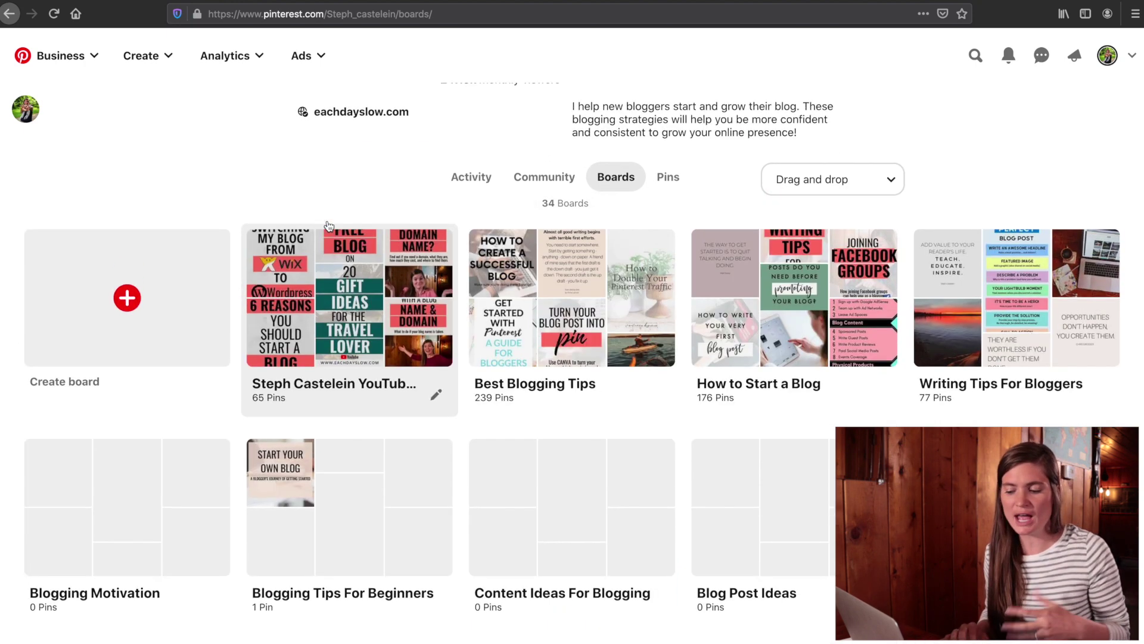
Browse the featured boards in the profile's activity view to examine which boards visitors see first
scroll(328, 225, up, 2)
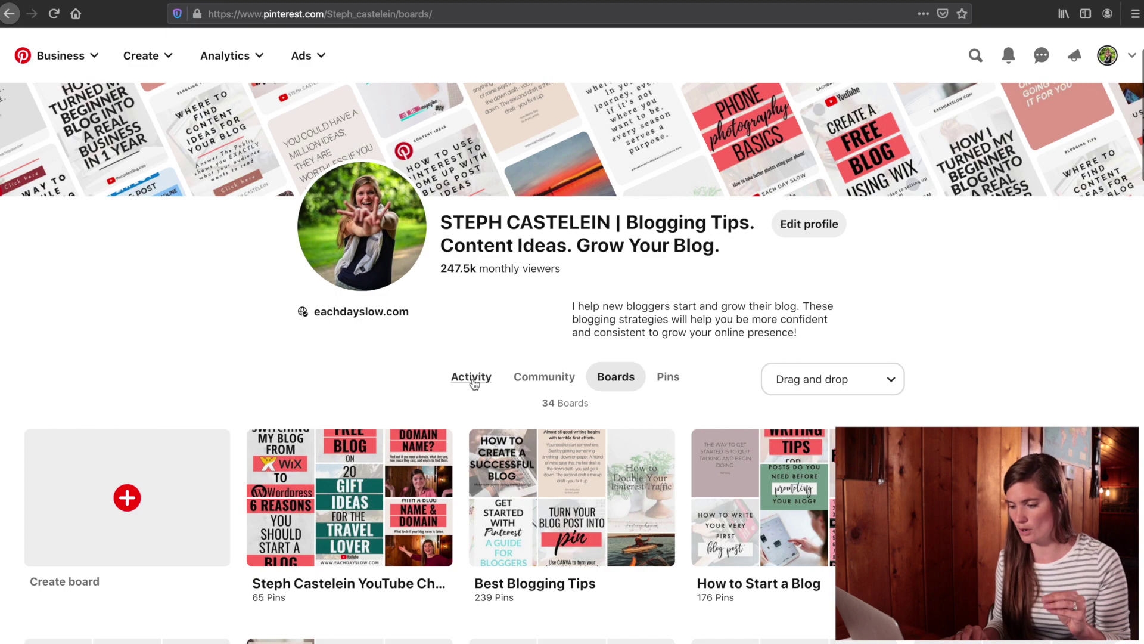
click(471, 376)
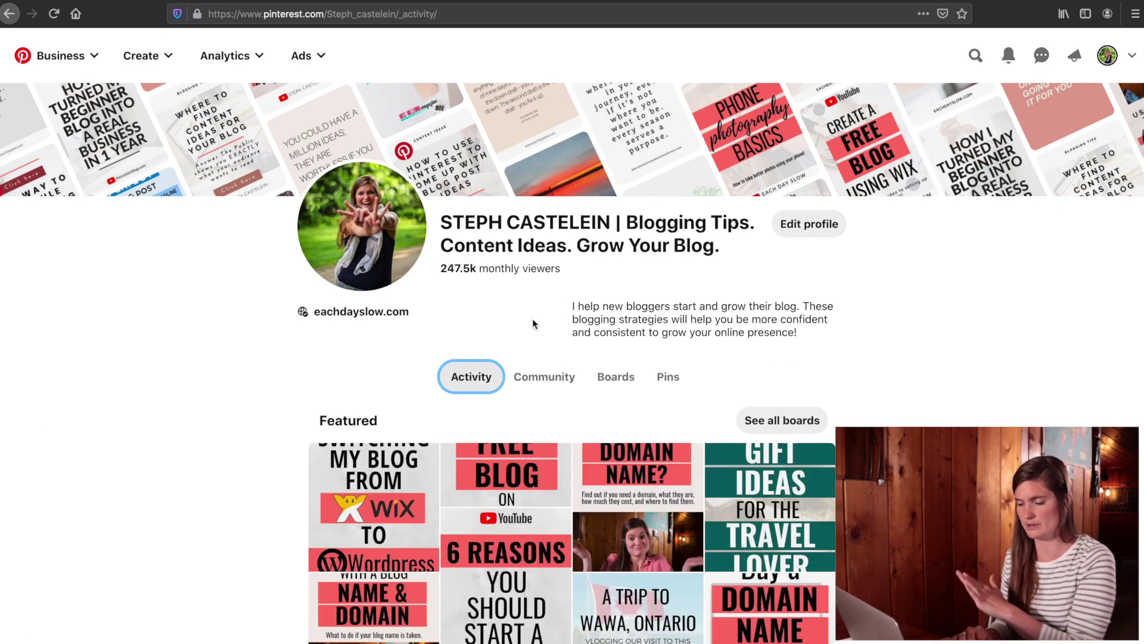
scroll(532, 318, down, 2)
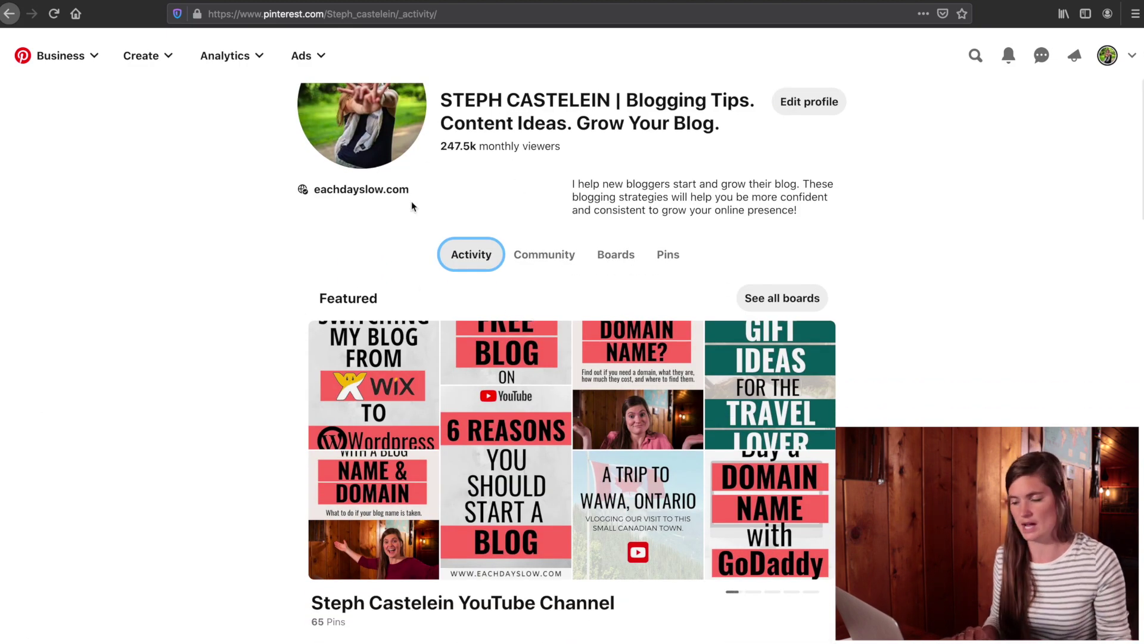
scroll(411, 206, down, 2)
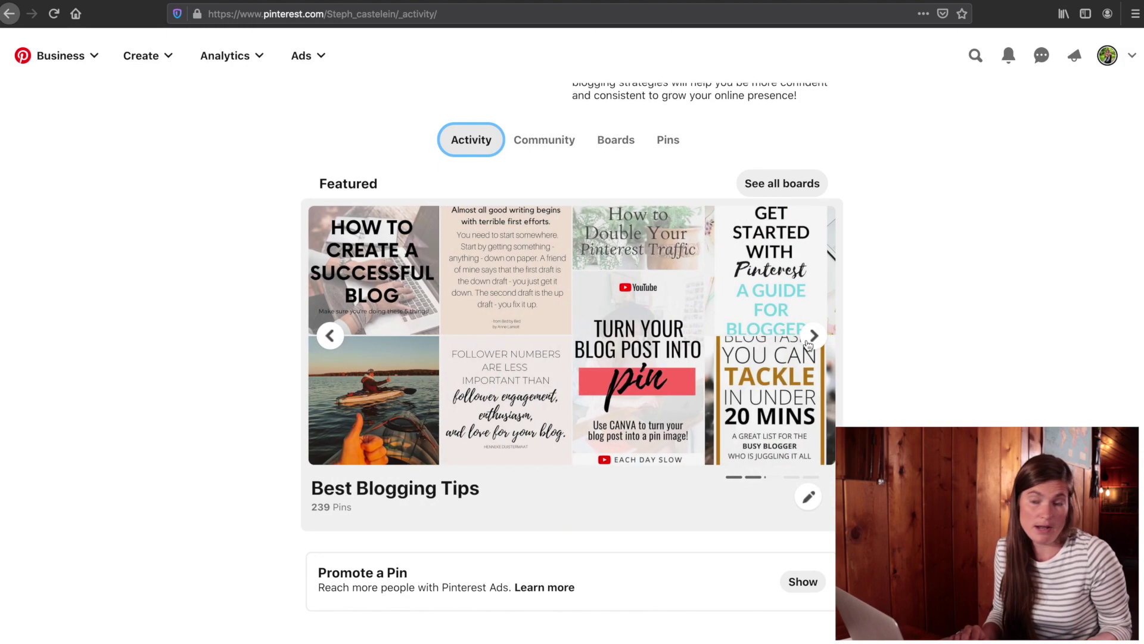
click(813, 336)
click(814, 337)
click(813, 338)
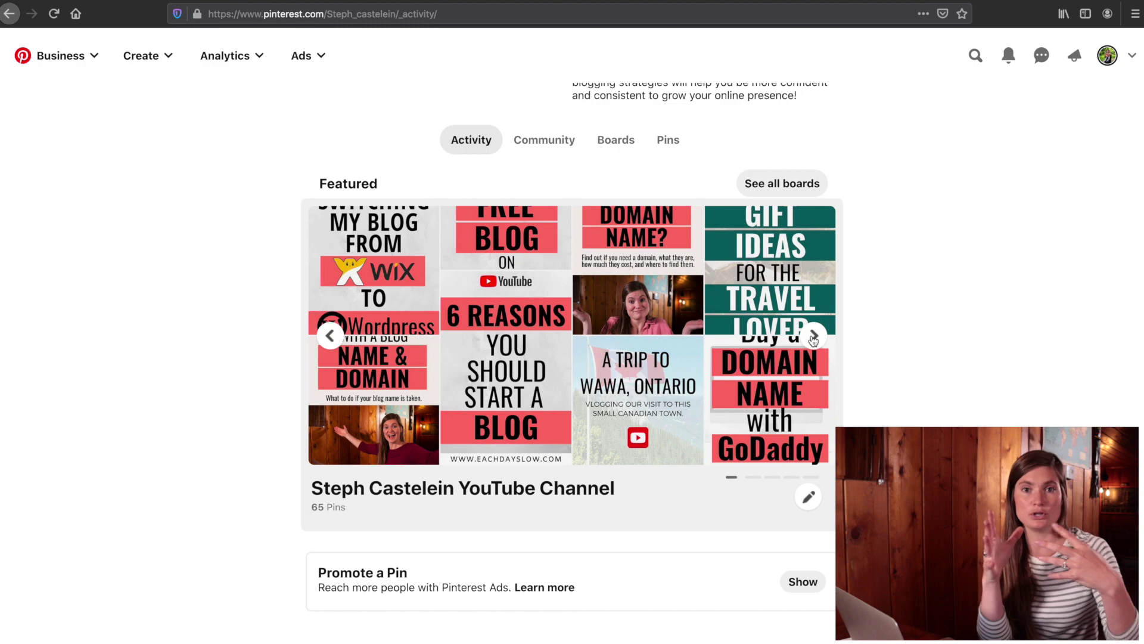
click(813, 339)
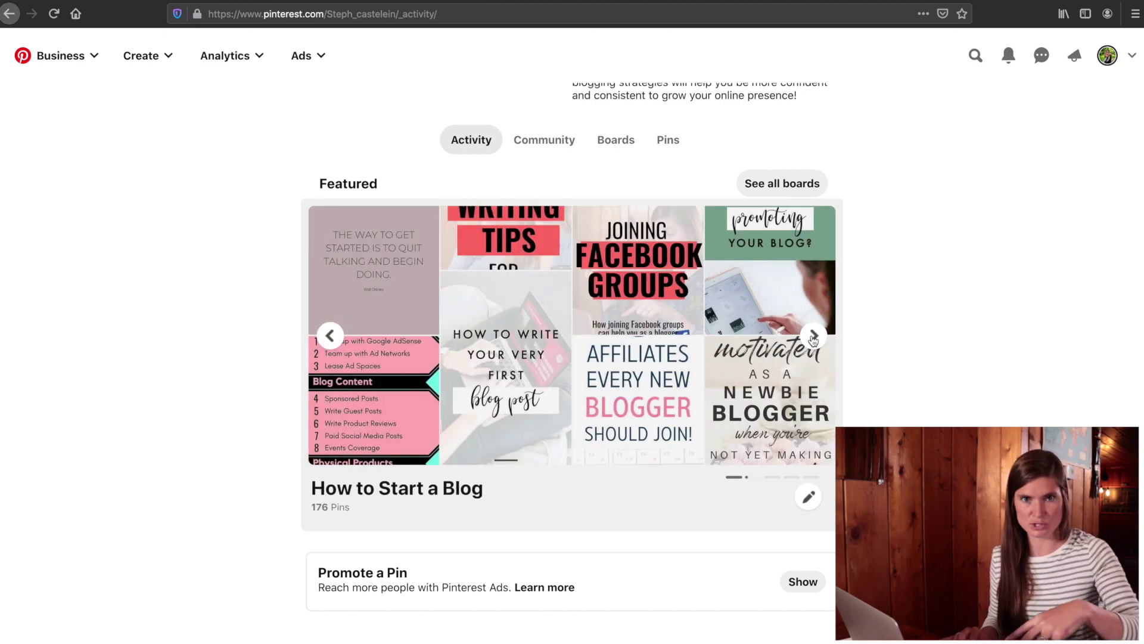
click(330, 336)
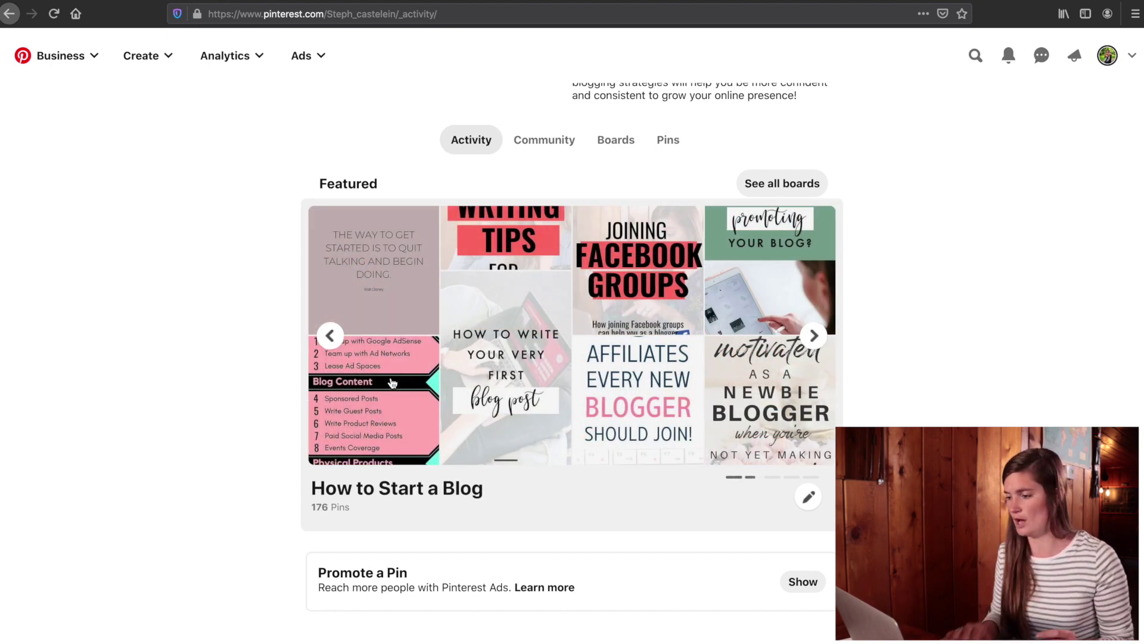
scroll(392, 383, up, 1)
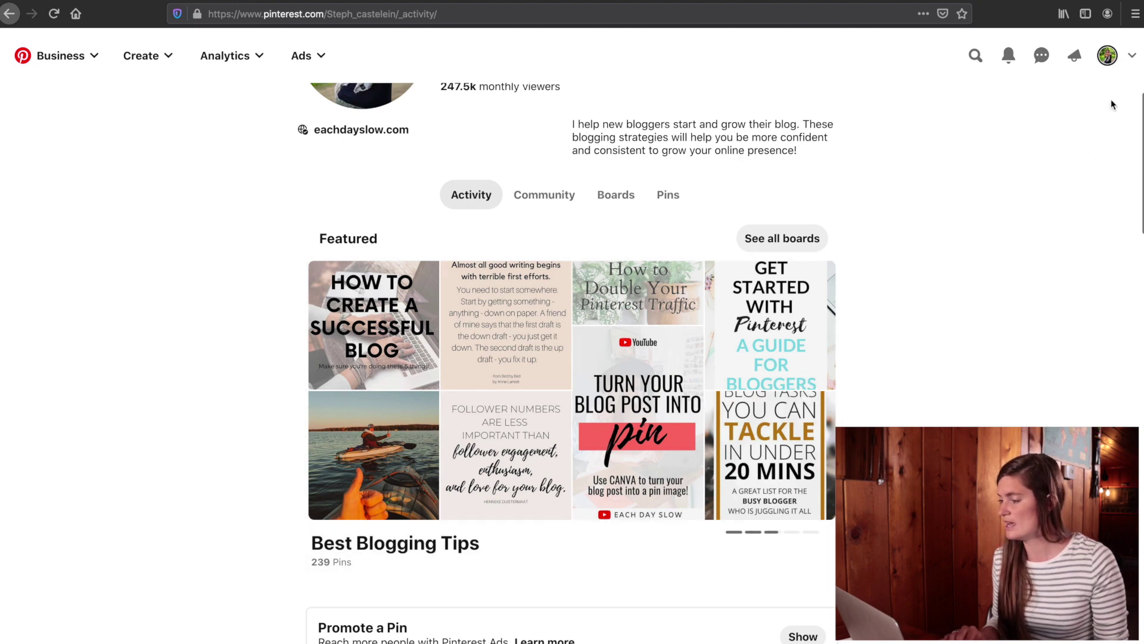
scroll(1112, 105, up, 2)
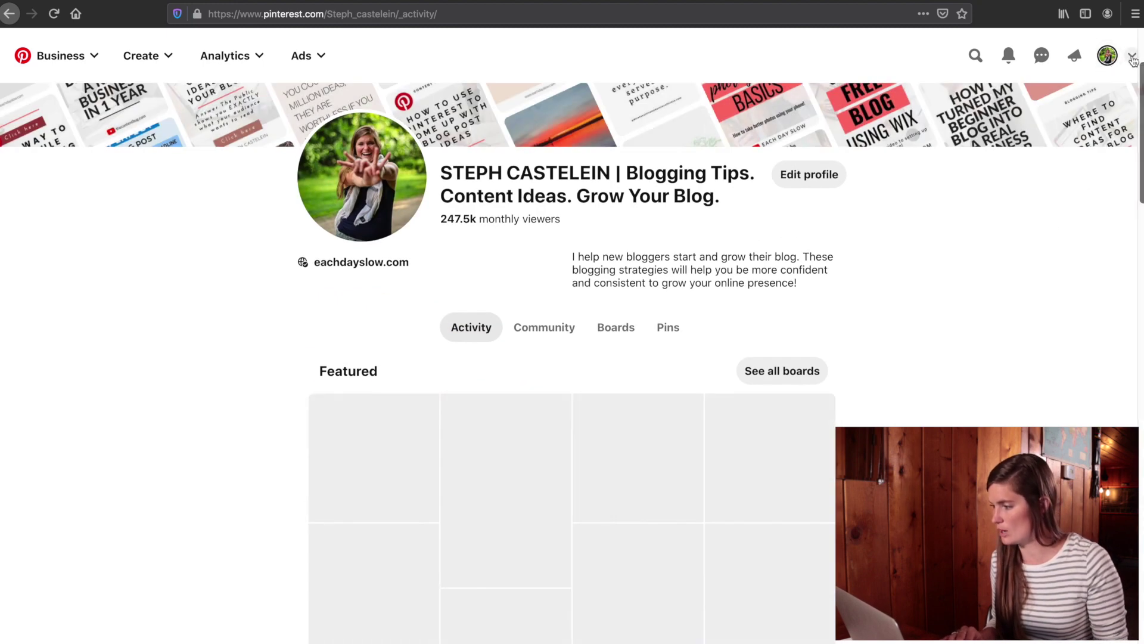
Open the featured boards for editing in the profile settings and view the public boards available for the first slot
click(1132, 58)
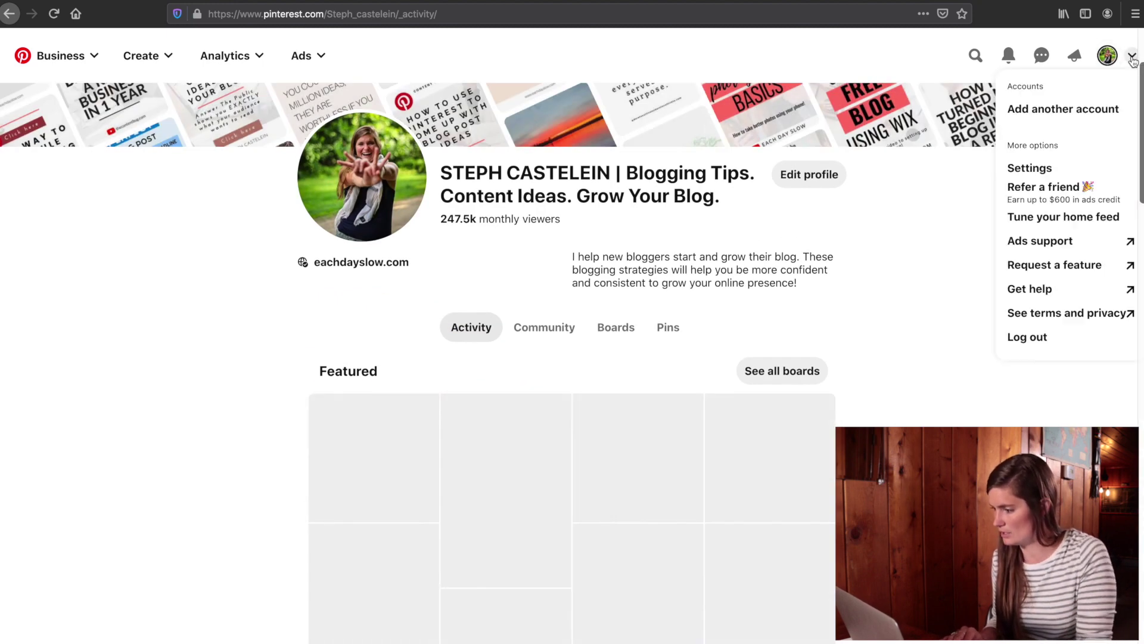
click(1030, 168)
scroll(388, 506, down, 8)
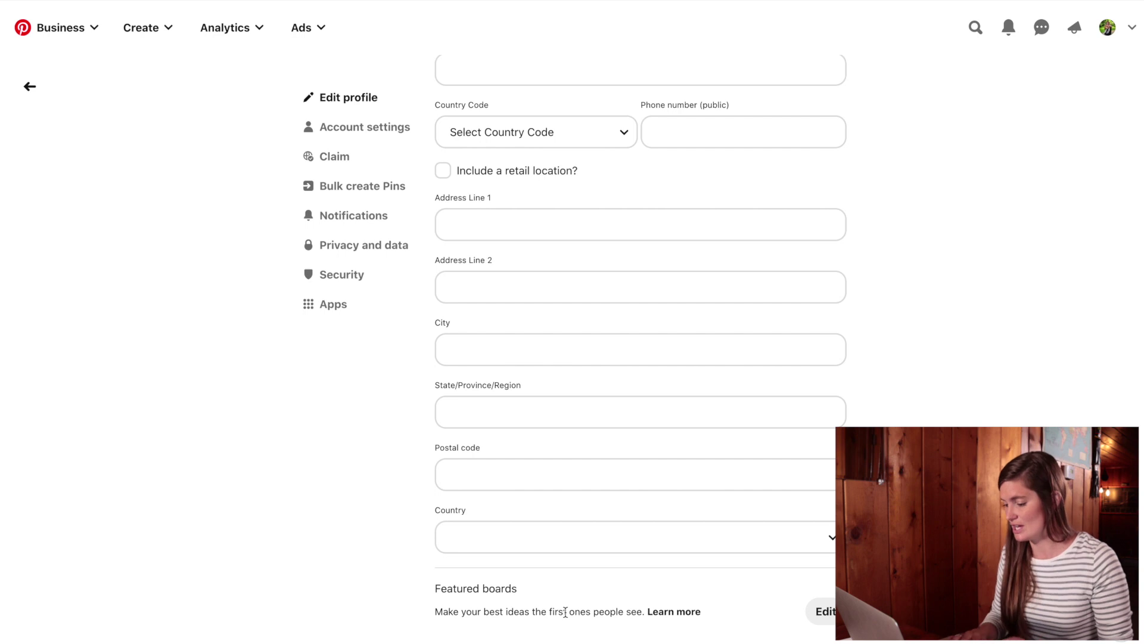
click(824, 611)
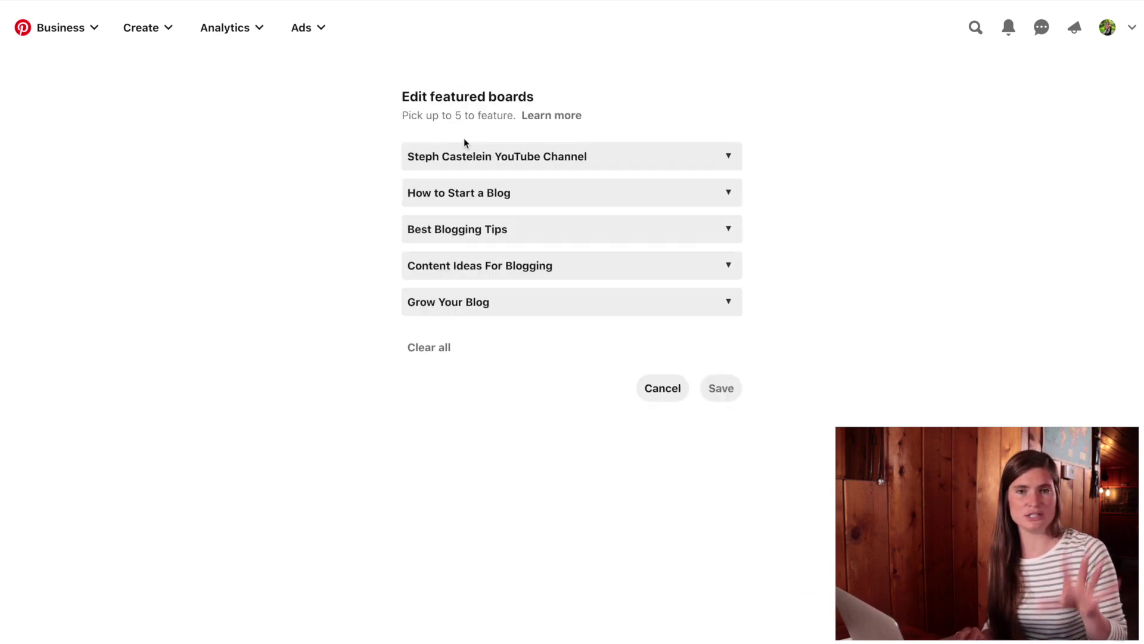
click(602, 158)
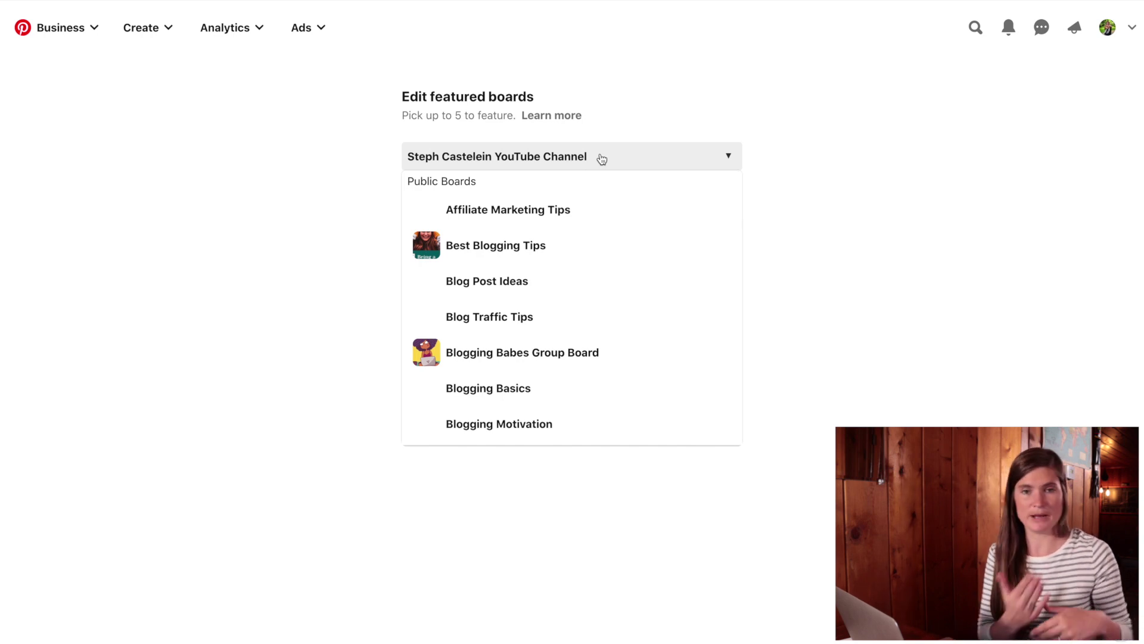
click(659, 82)
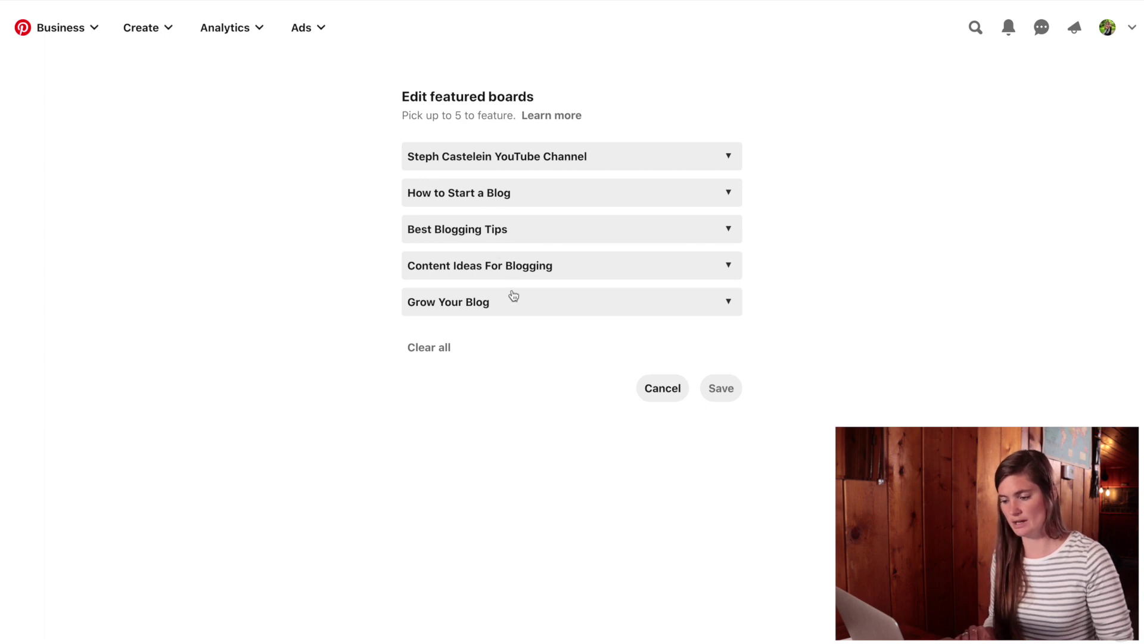